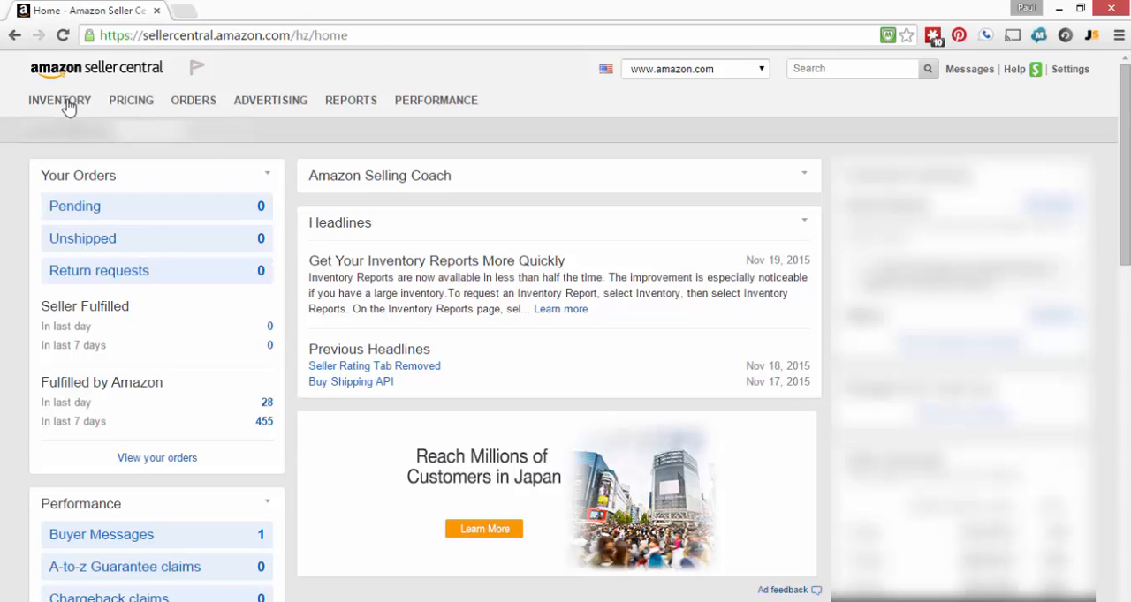
Open the Add Products via Upload page and search the product categories for "silicone spatula"
mouse_move(70, 105)
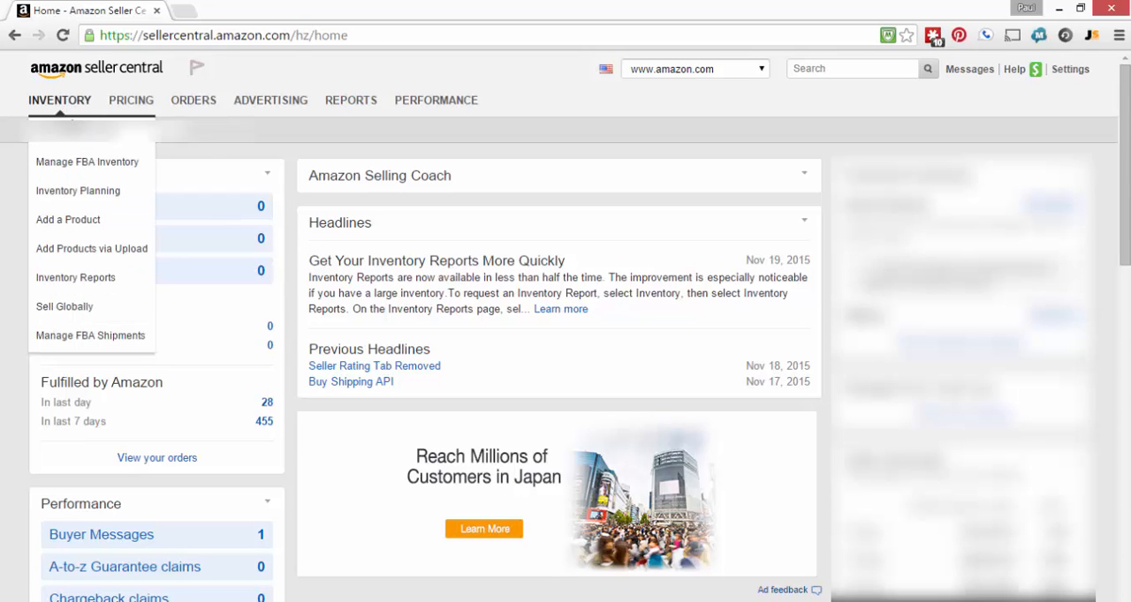
left_click(96, 250)
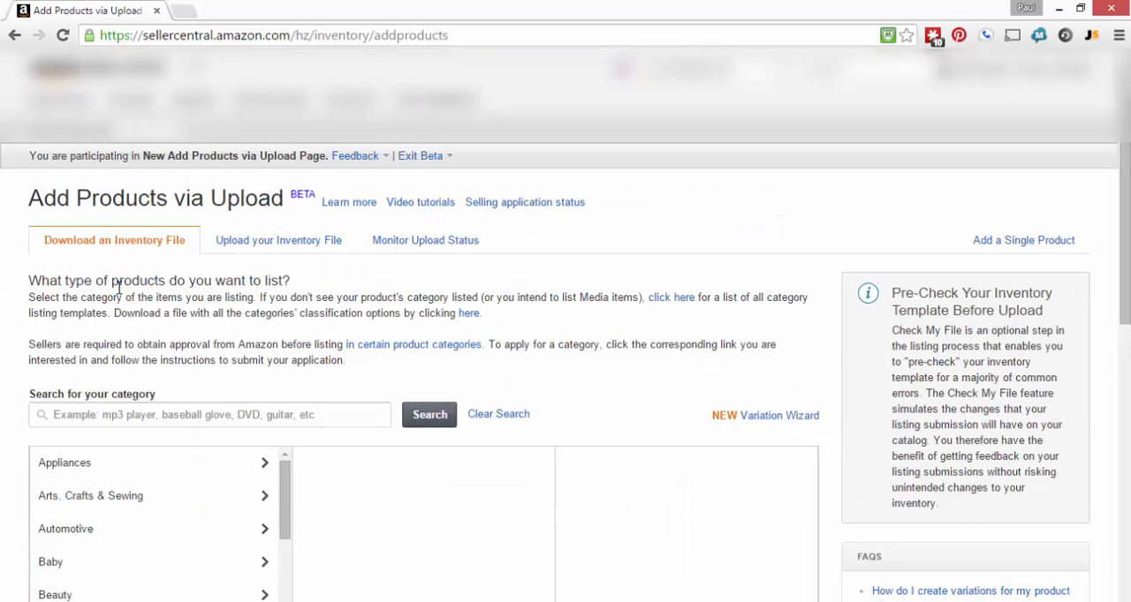
left_click(101, 418)
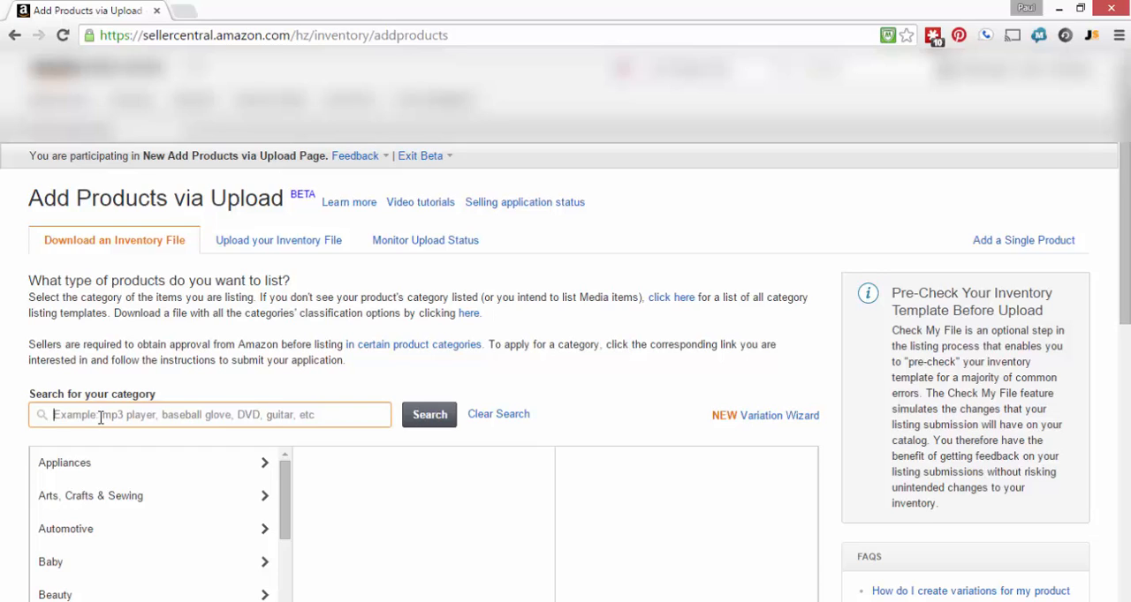
type("silicone sp")
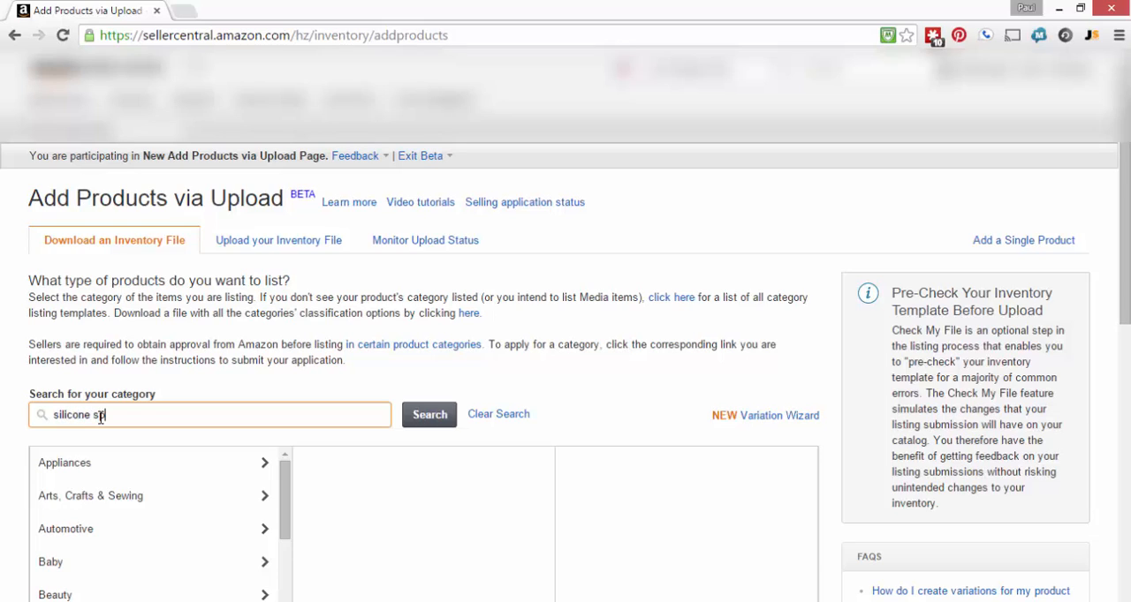
type("atula")
left_click(424, 428)
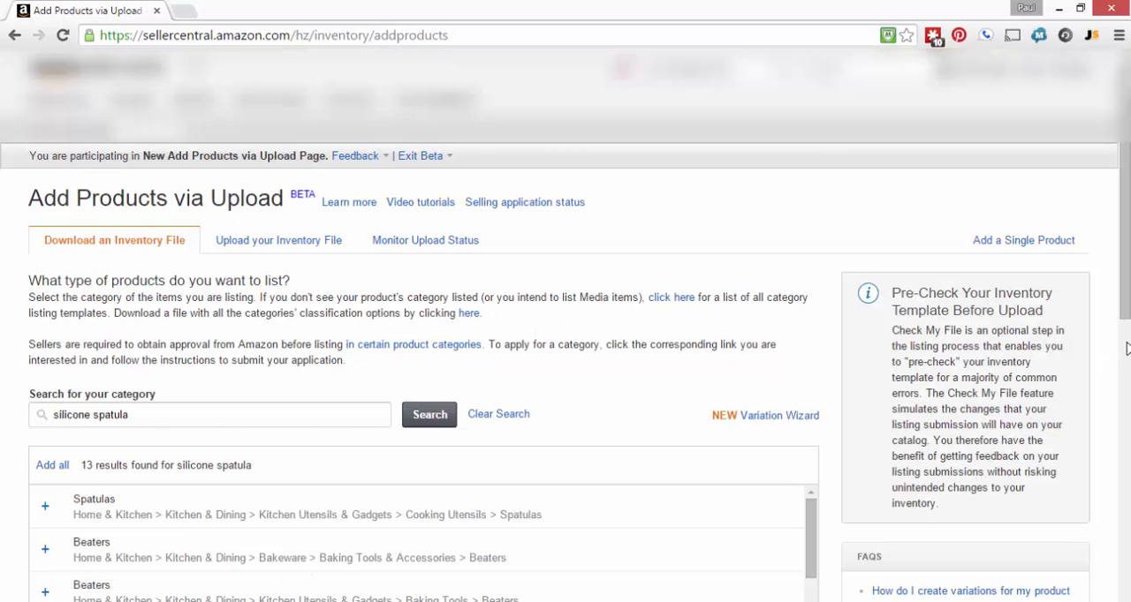
Add the Spatulas classification under Cooking Utensils, then download its Home & Garden Lite inventory template and open it in Excel
left_click_drag(1126, 307, 1124, 446)
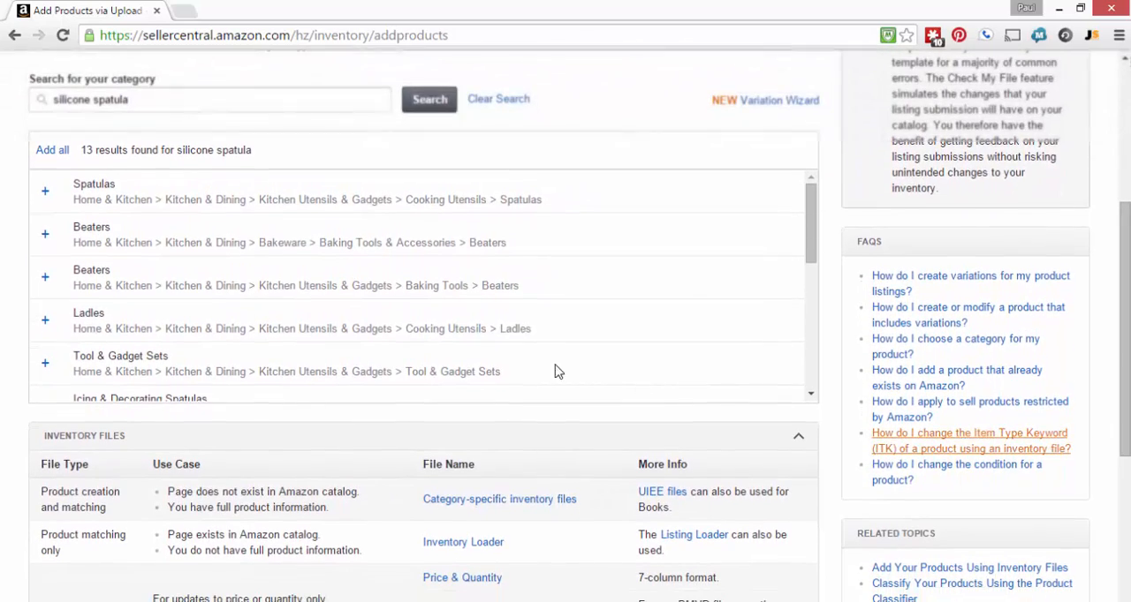
left_click(45, 196)
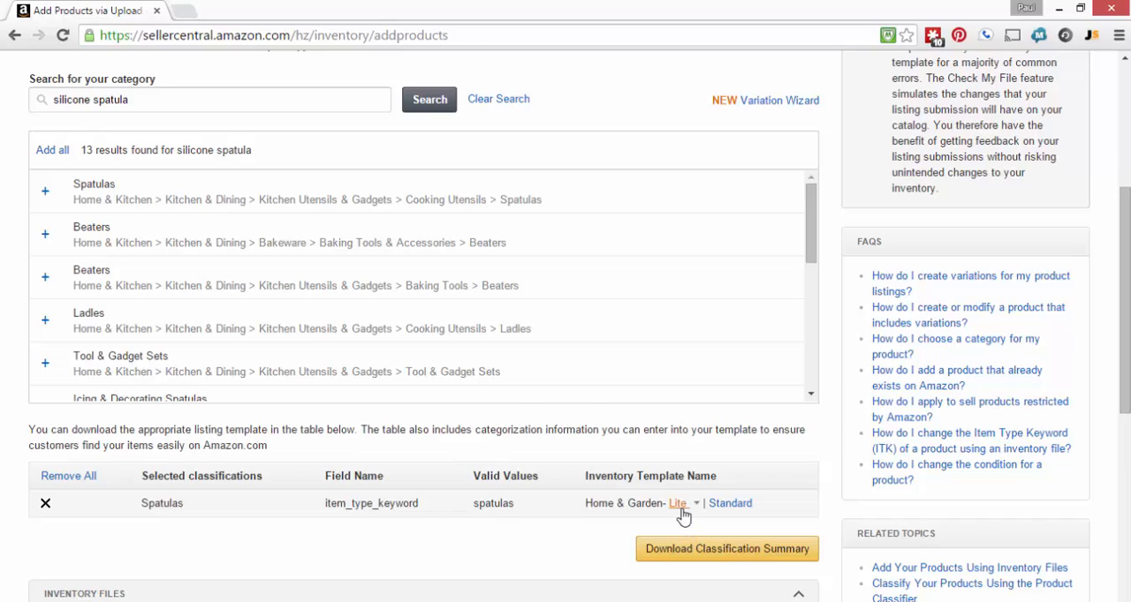
mouse_move(680, 512)
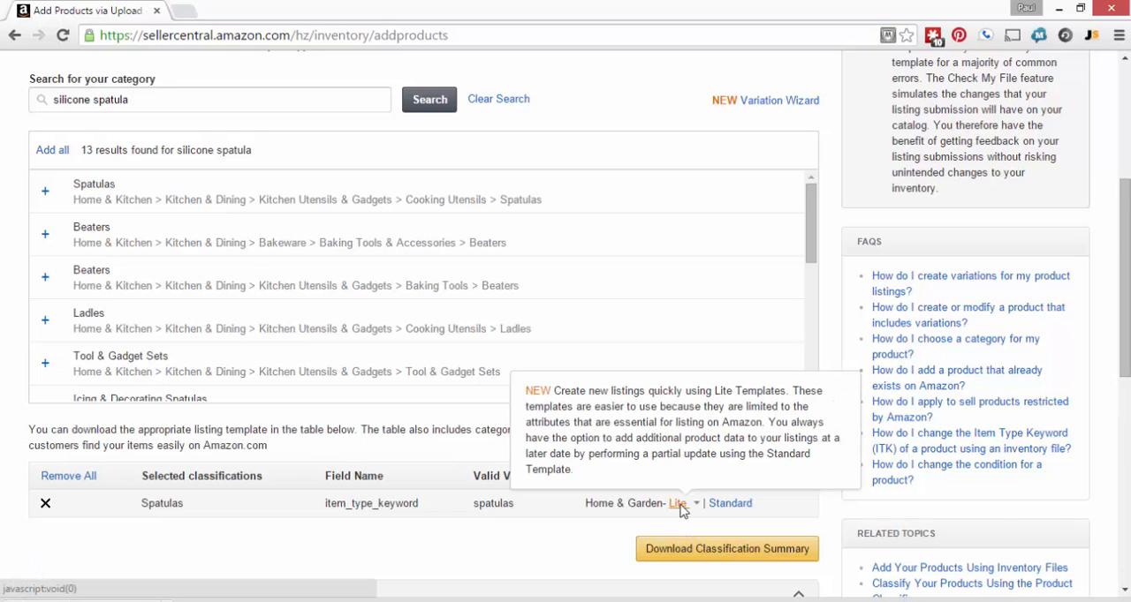
left_click(680, 513)
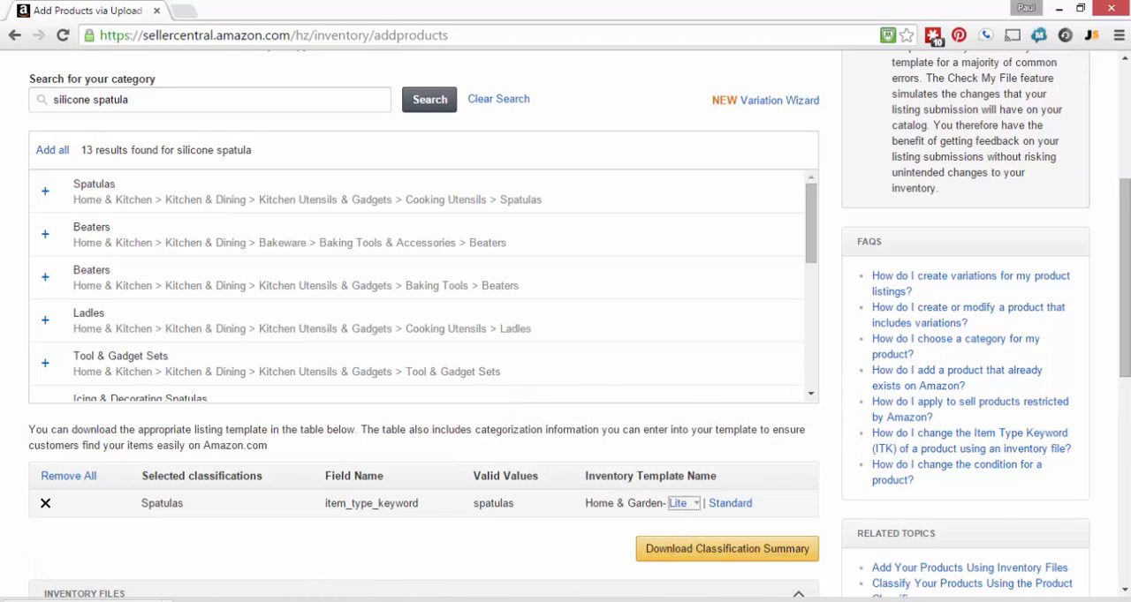
left_click(338, 601)
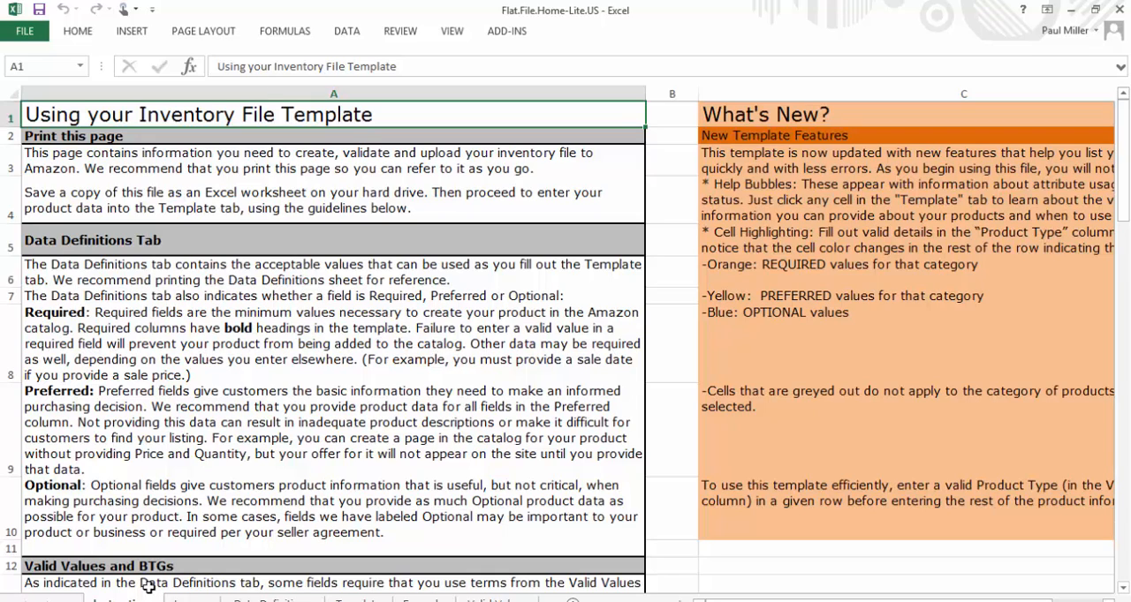
Review the workbook's image standards, data definitions, template, example and valid values sheets
left_click(181, 599)
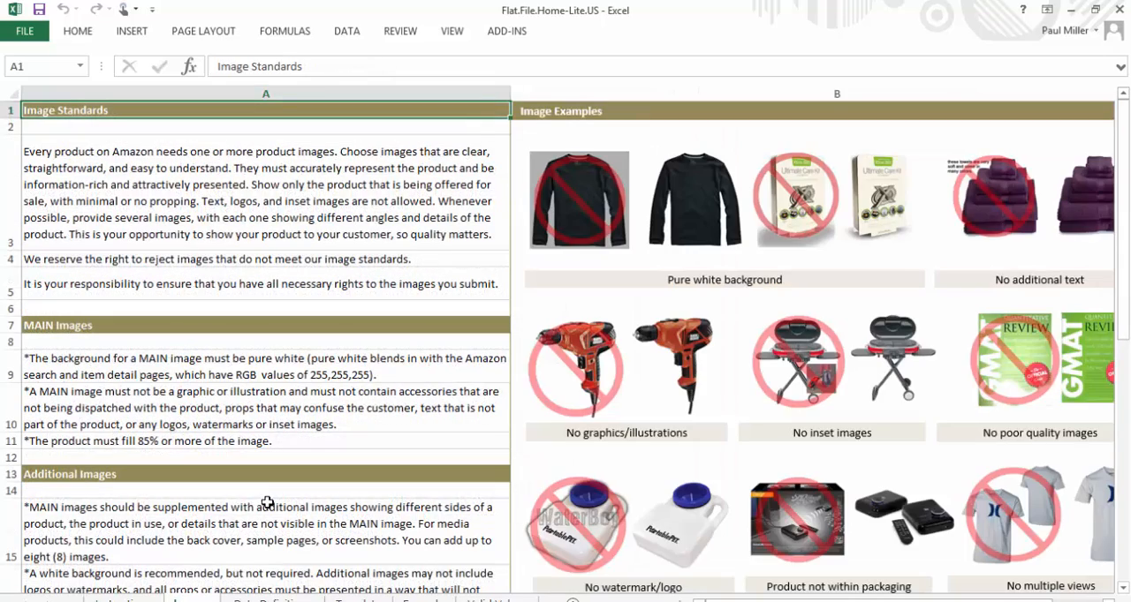
scroll(269, 502, "down", 3)
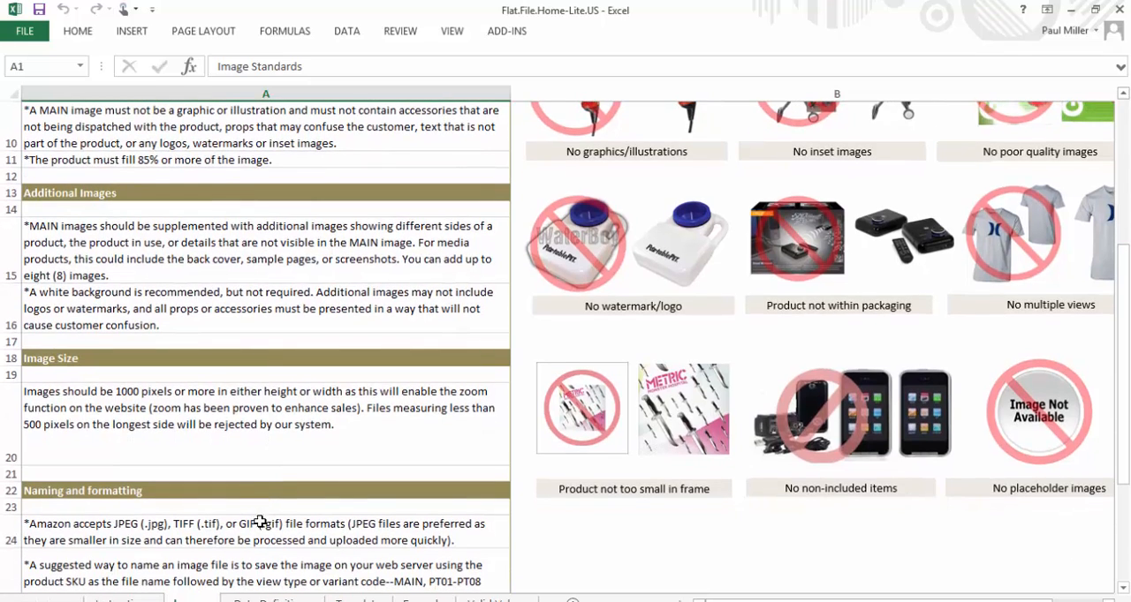
left_click(273, 600)
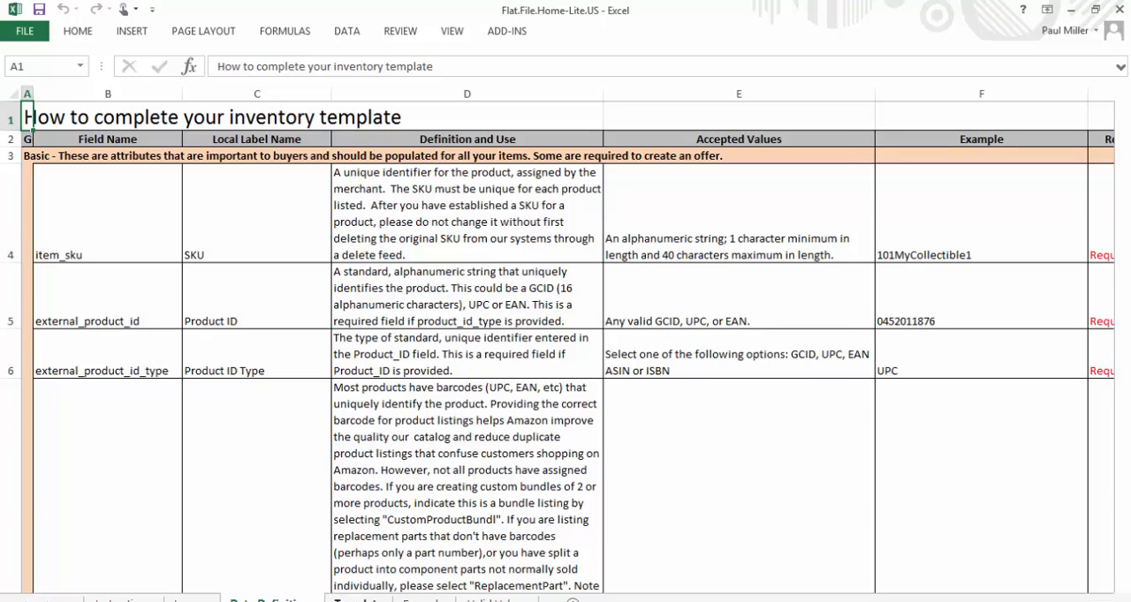
left_click(358, 600)
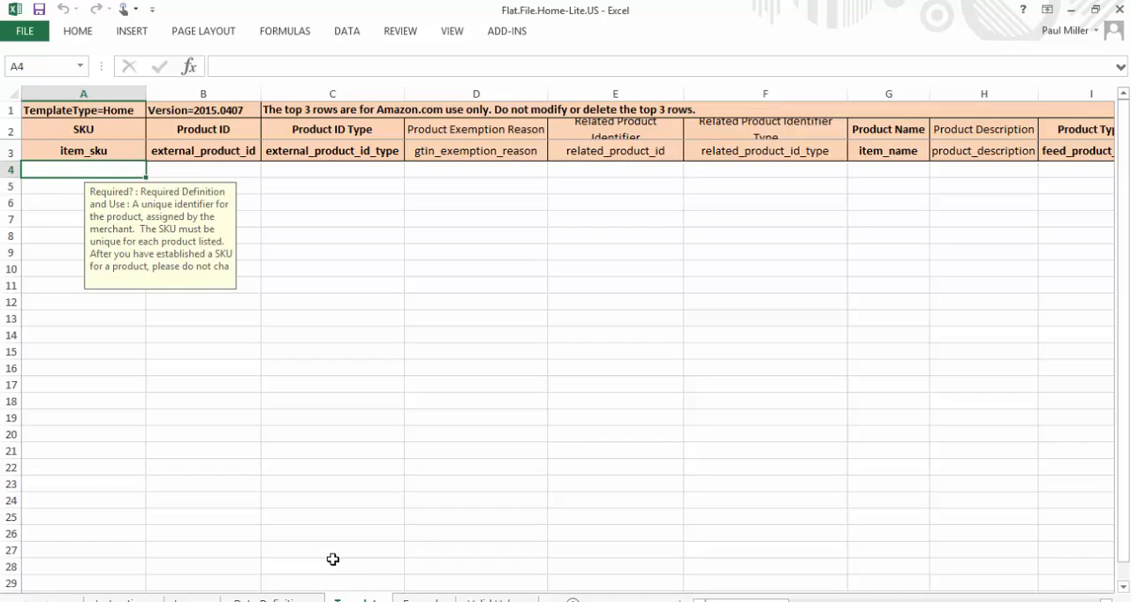
left_click(420, 600)
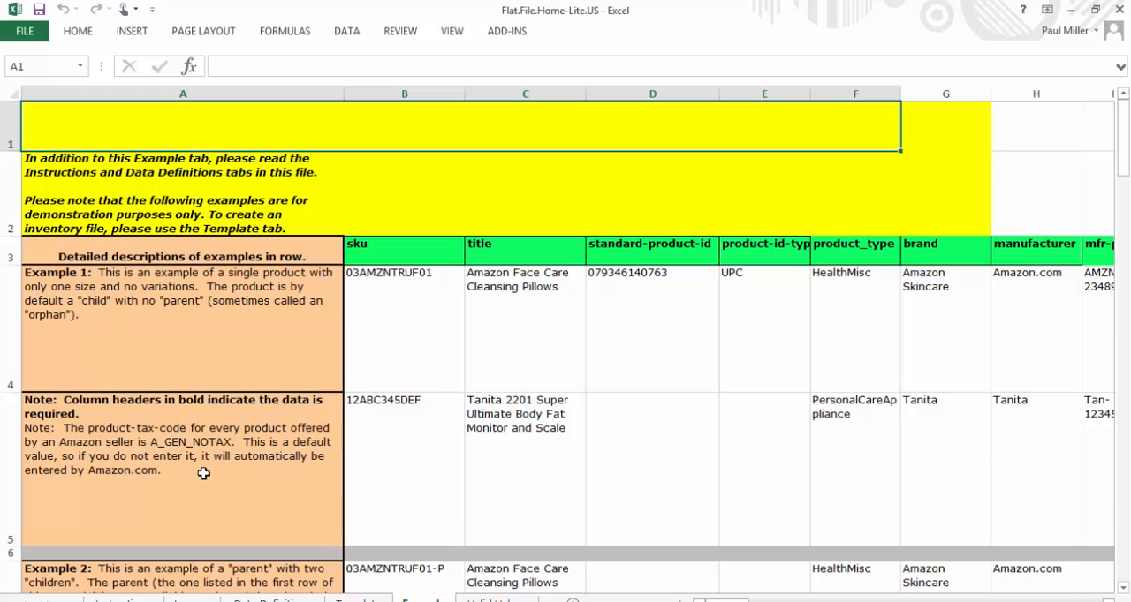
scroll(213, 474, "down", 4)
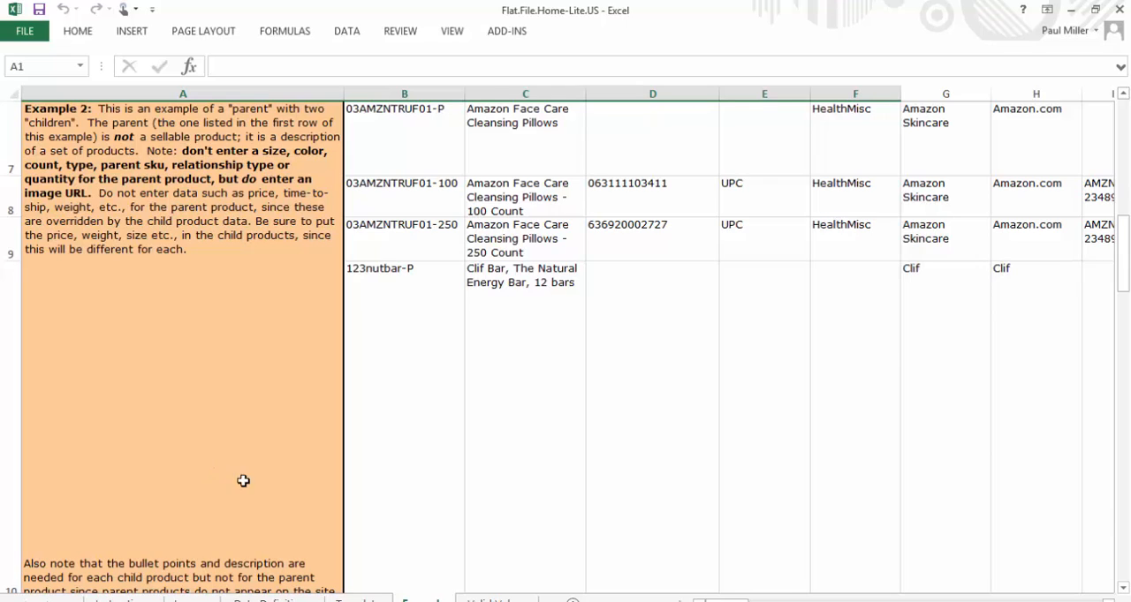
left_click(491, 599)
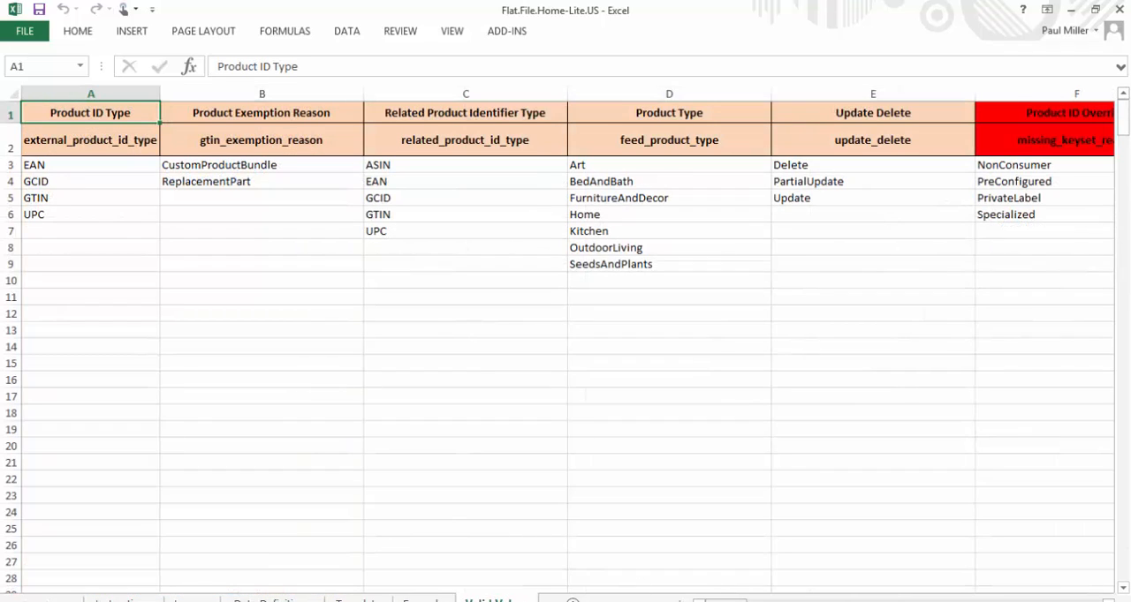
left_click_drag(715, 598, 927, 597)
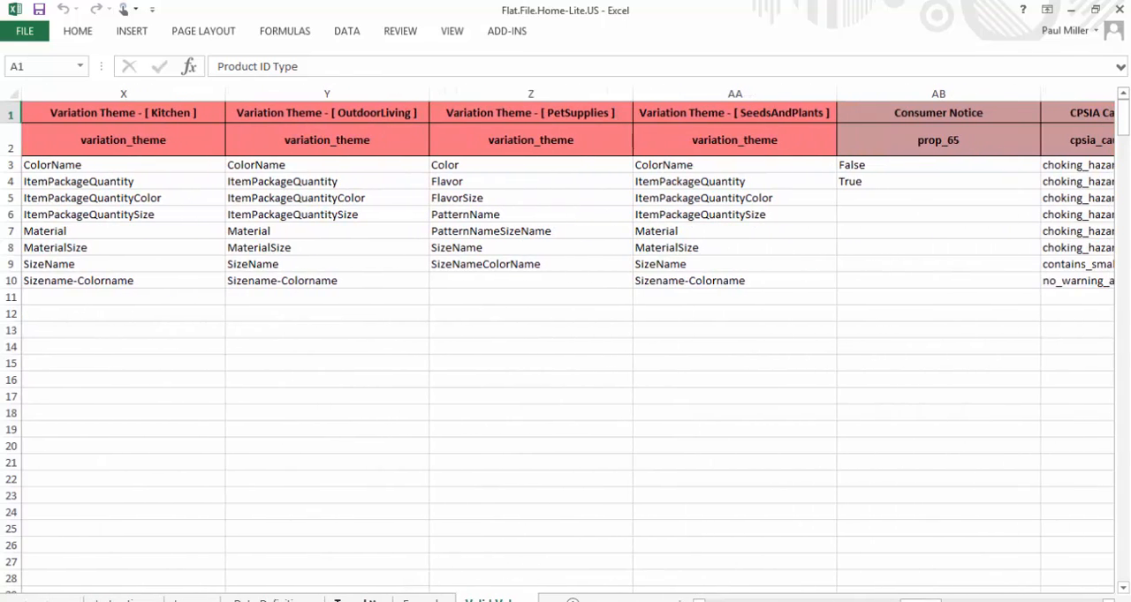
On the Template sheet, examine the three reserved header rows and the SKU, Product ID, Product ID Type and Product Name columns
left_click(355, 600)
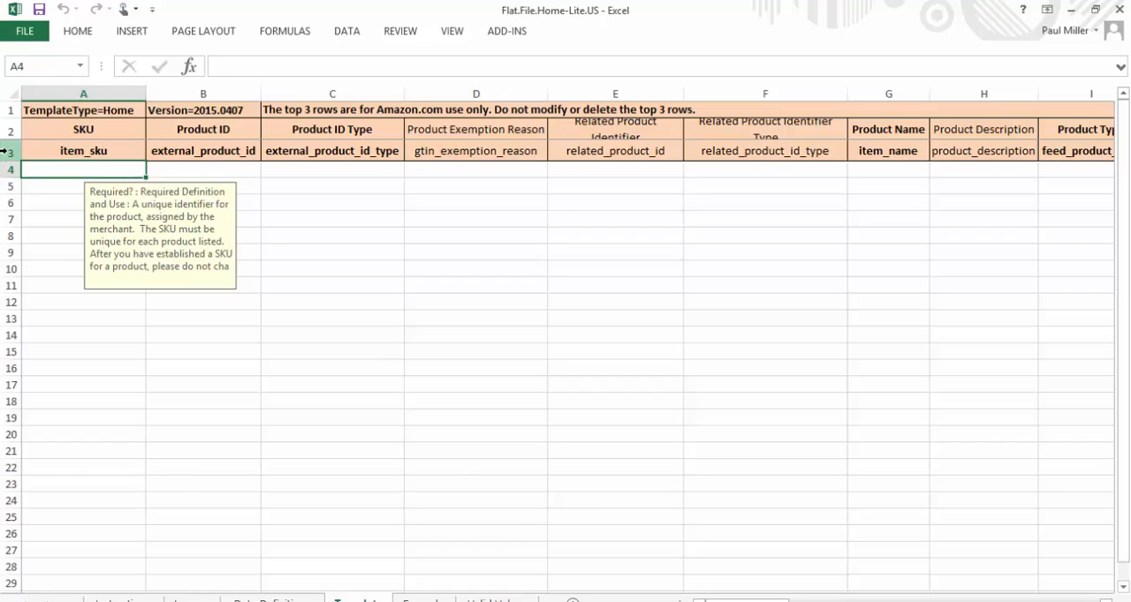
left_click_drag(5, 152, 6, 113)
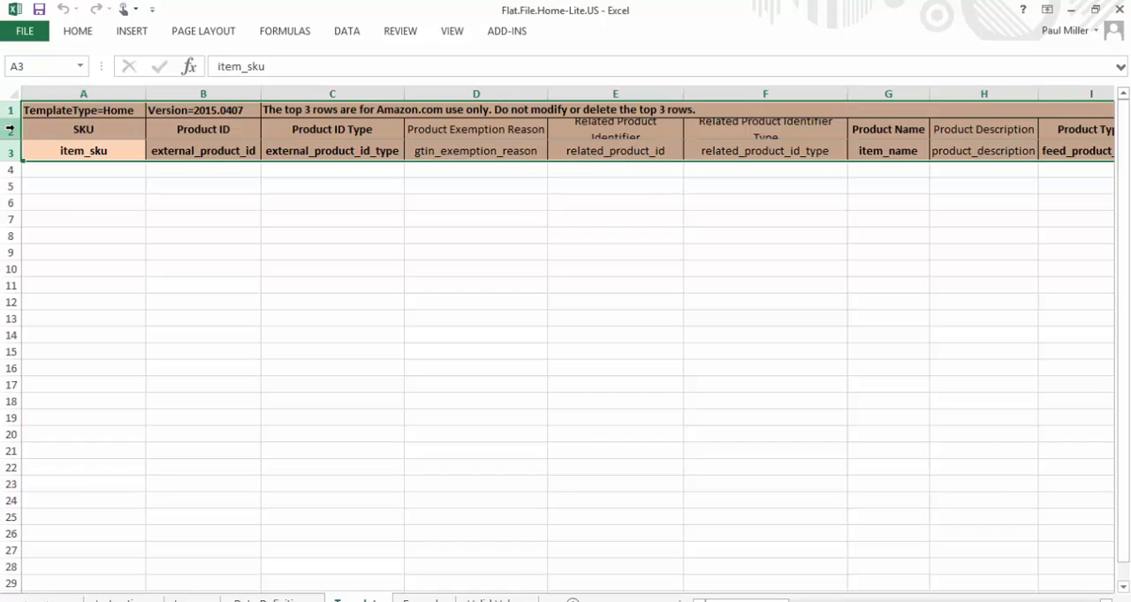
left_click(81, 248)
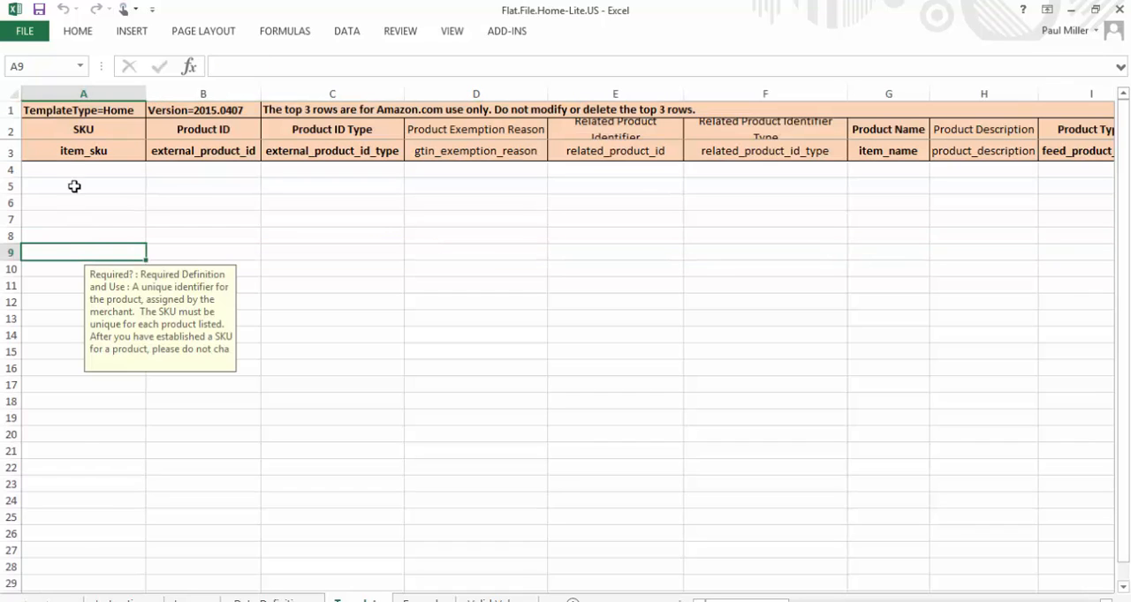
left_click(66, 85)
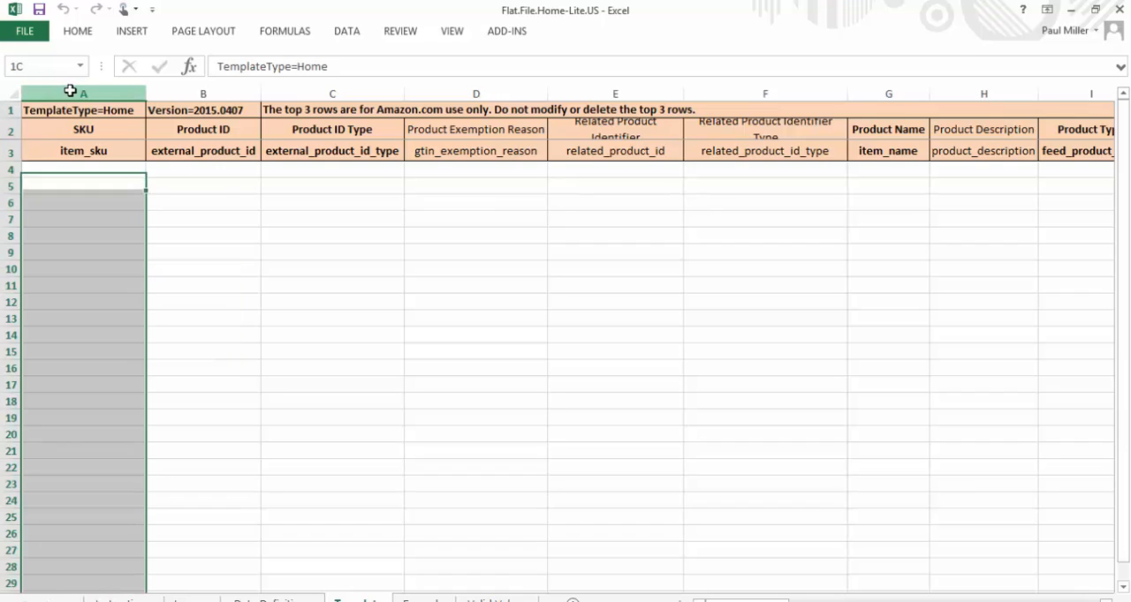
left_click(199, 91)
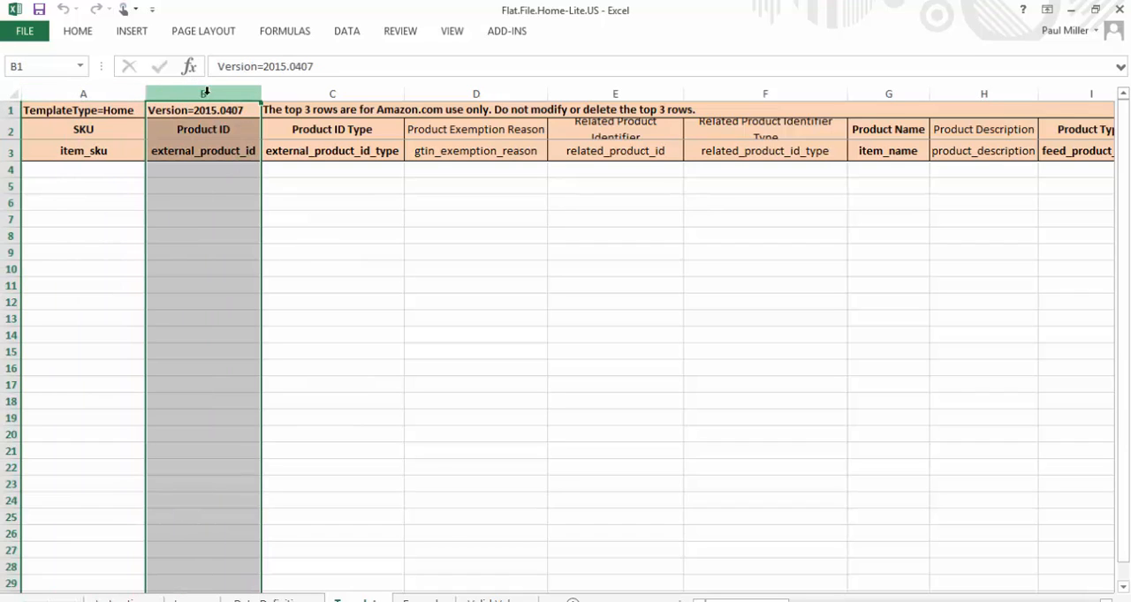
left_click(310, 92)
left_click(886, 96)
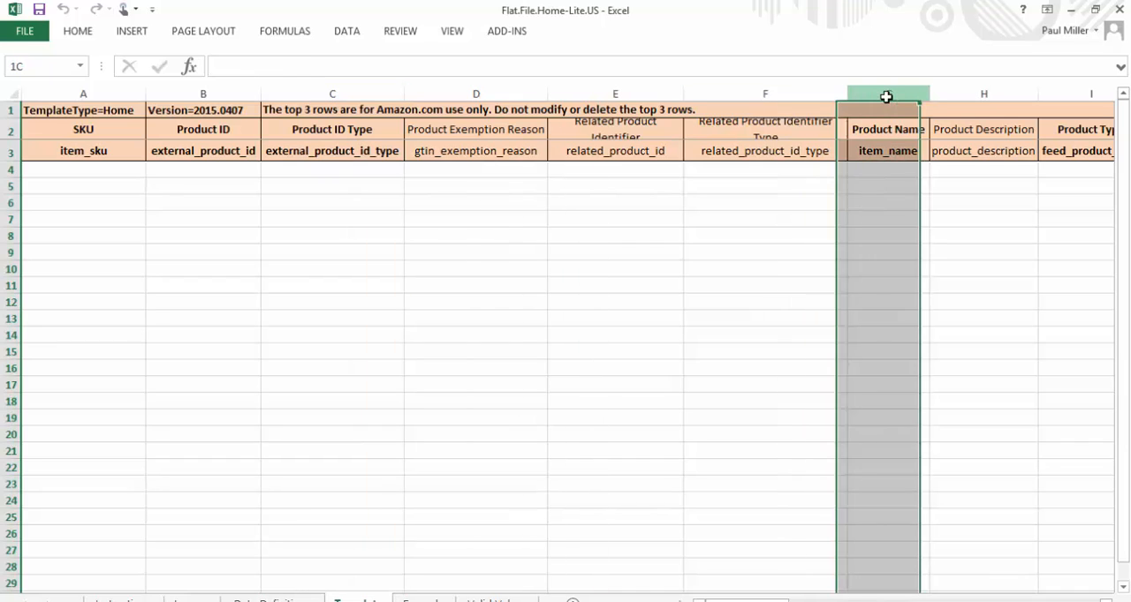
Enter Spatula-Gn-001 as the SKU in cell A4, the first product row
left_click(75, 171)
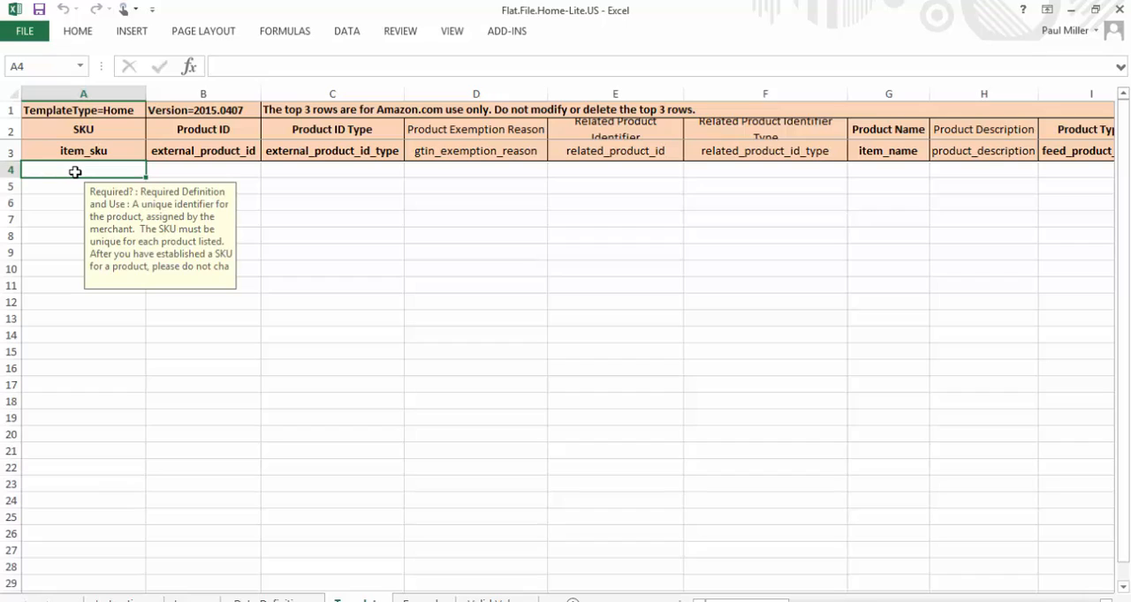
double_click(75, 171)
key("Escape")
double_click(51, 172)
type("Spatu")
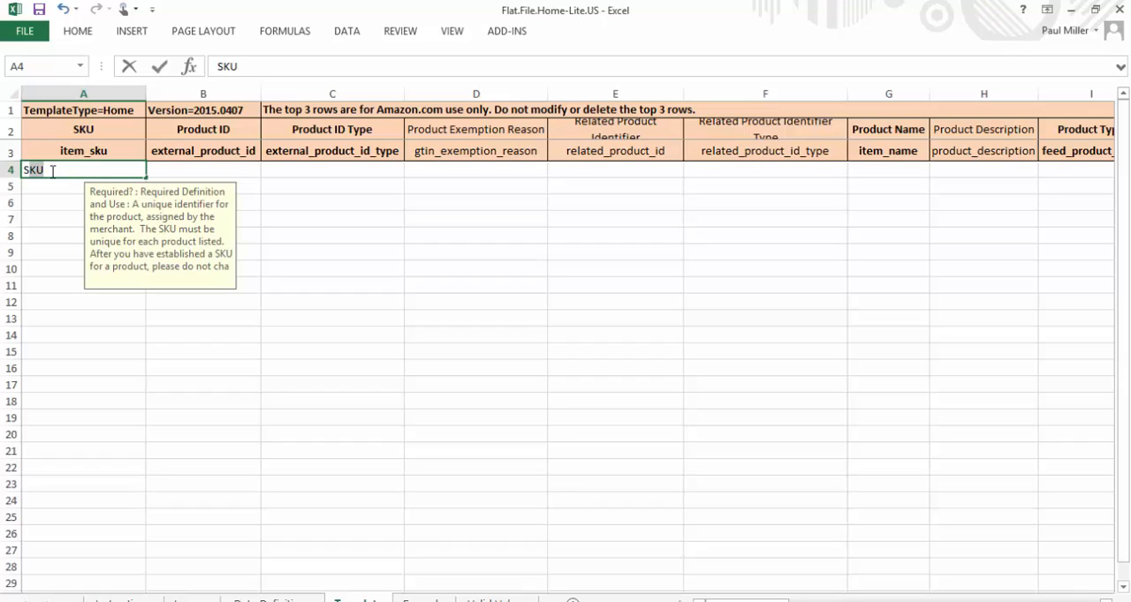
type("la-")
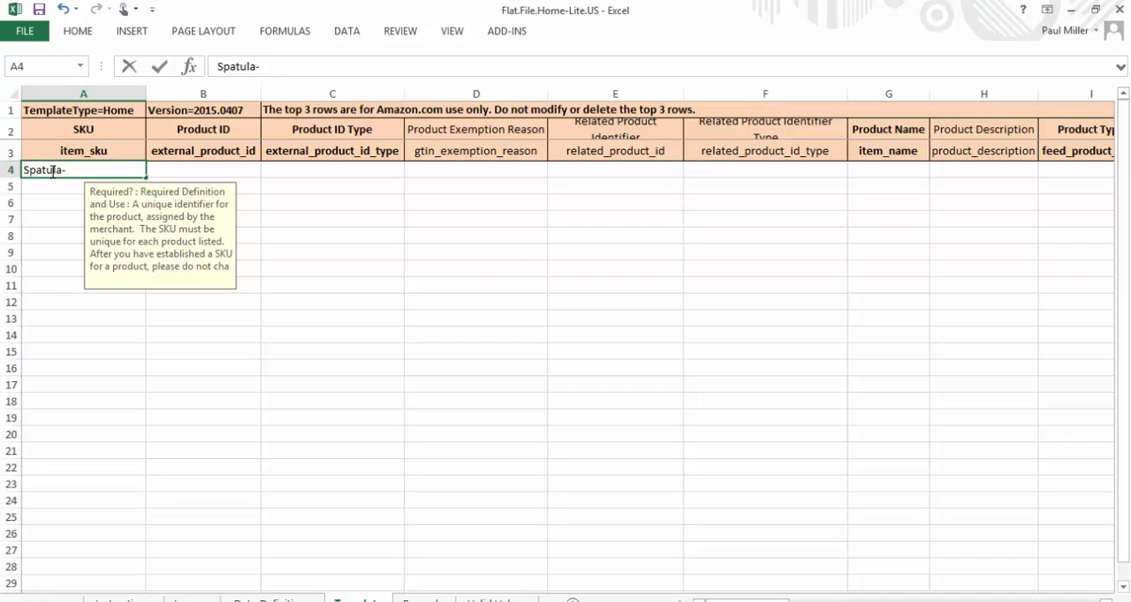
type("Gn-001")
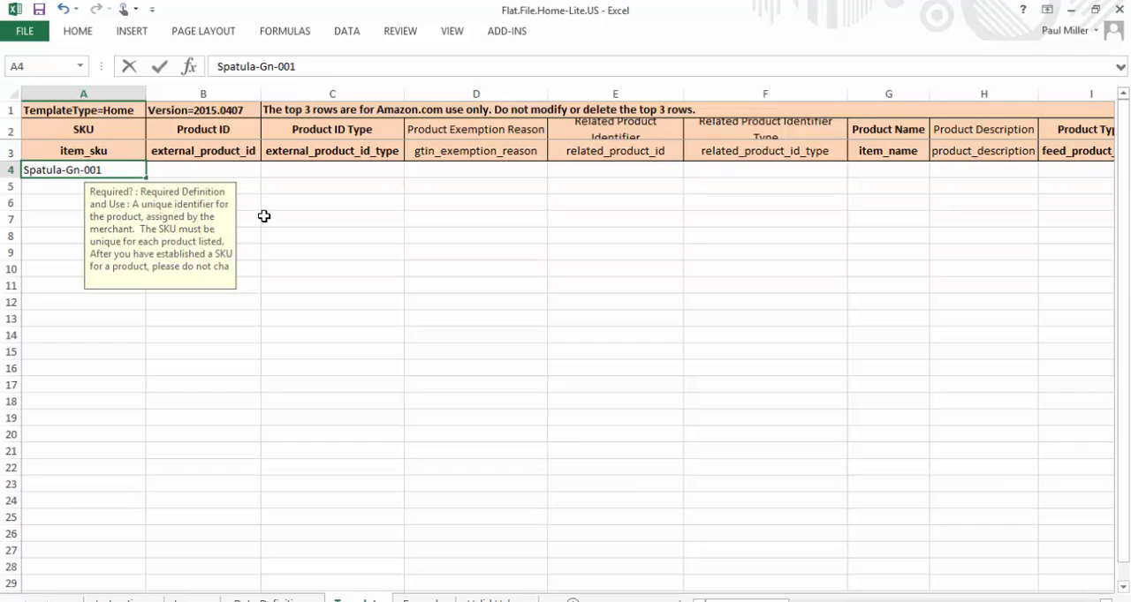
left_click(220, 170)
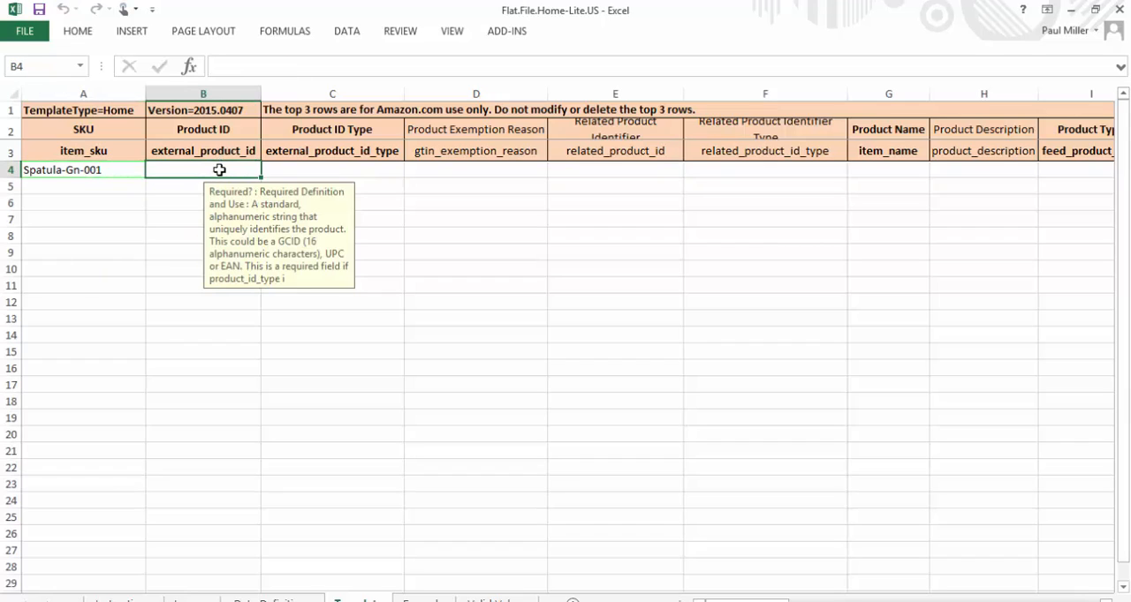
type("12345")
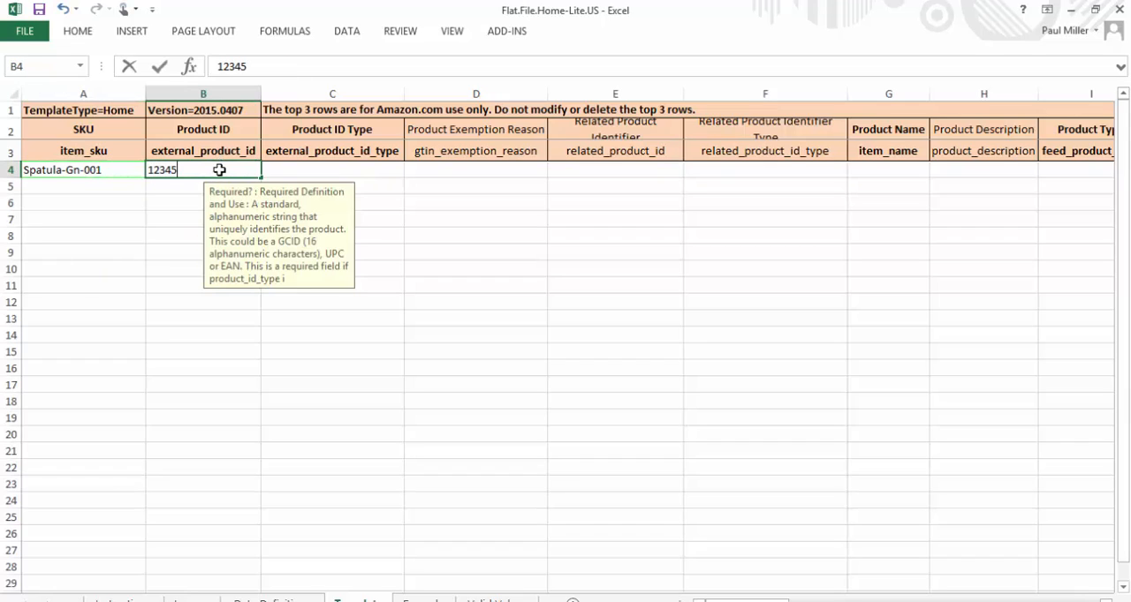
type("678")
type("1234")
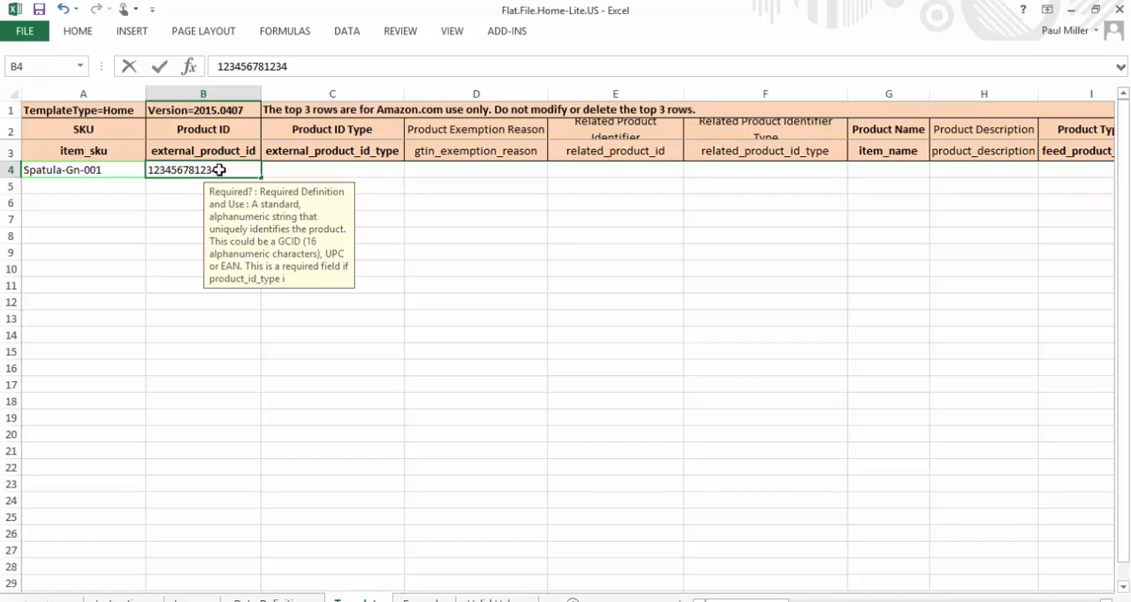
left_click(313, 169)
key("alt+Down")
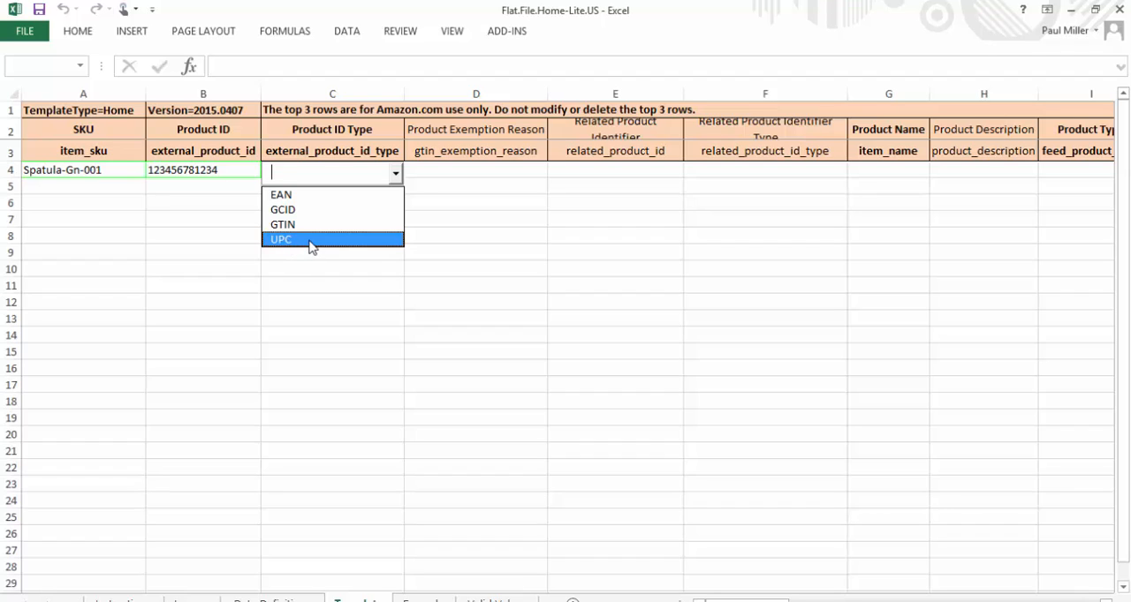
left_click(311, 239)
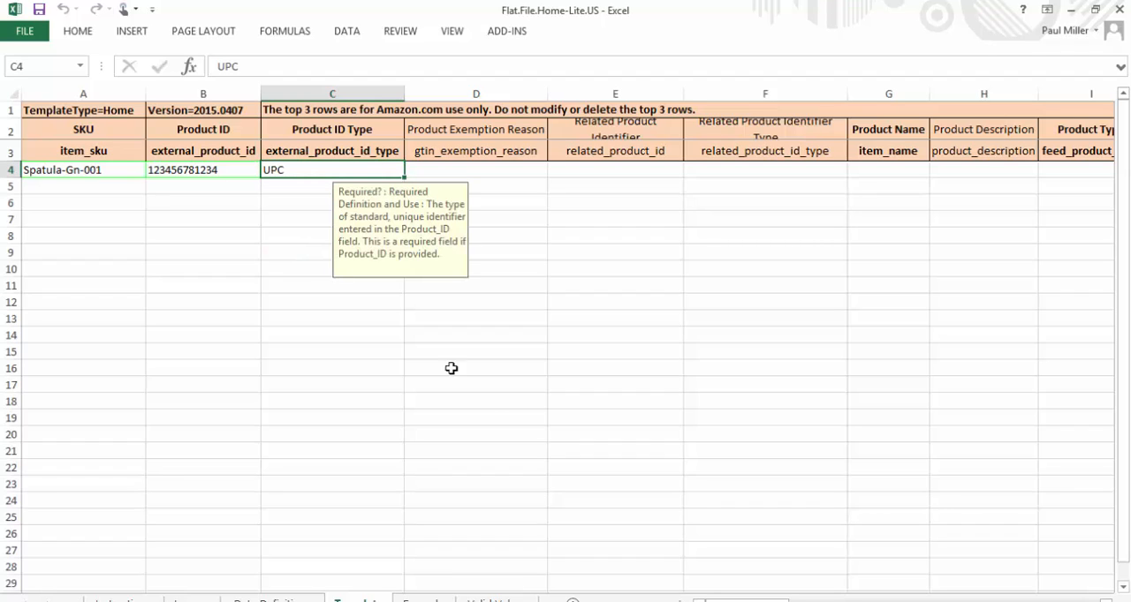
Enter Spatula as the product name in cell G4
left_click(873, 174)
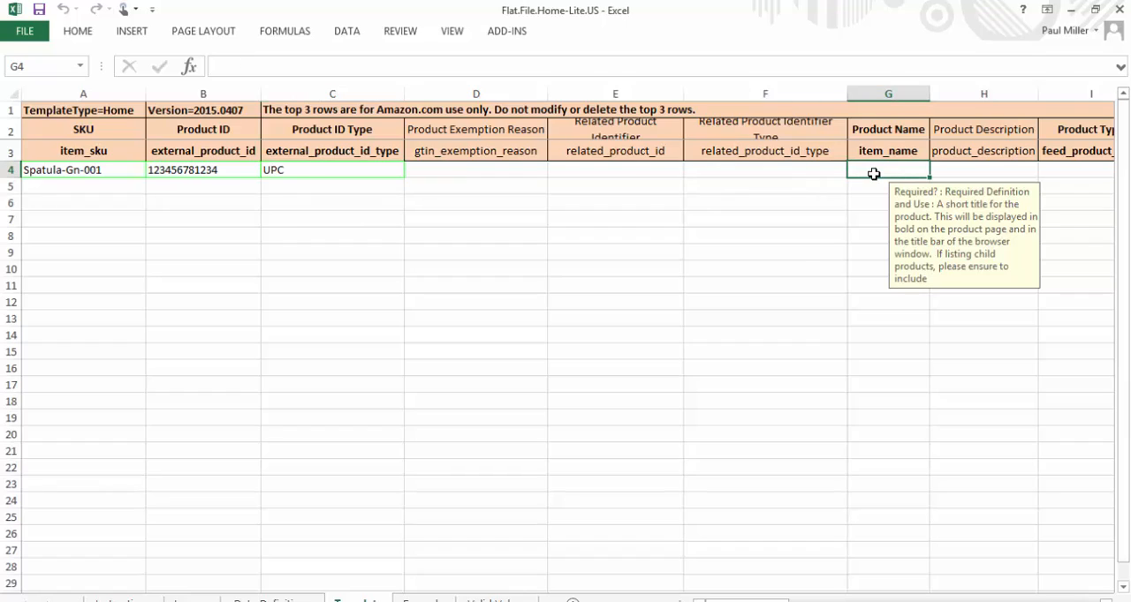
type("Spatula")
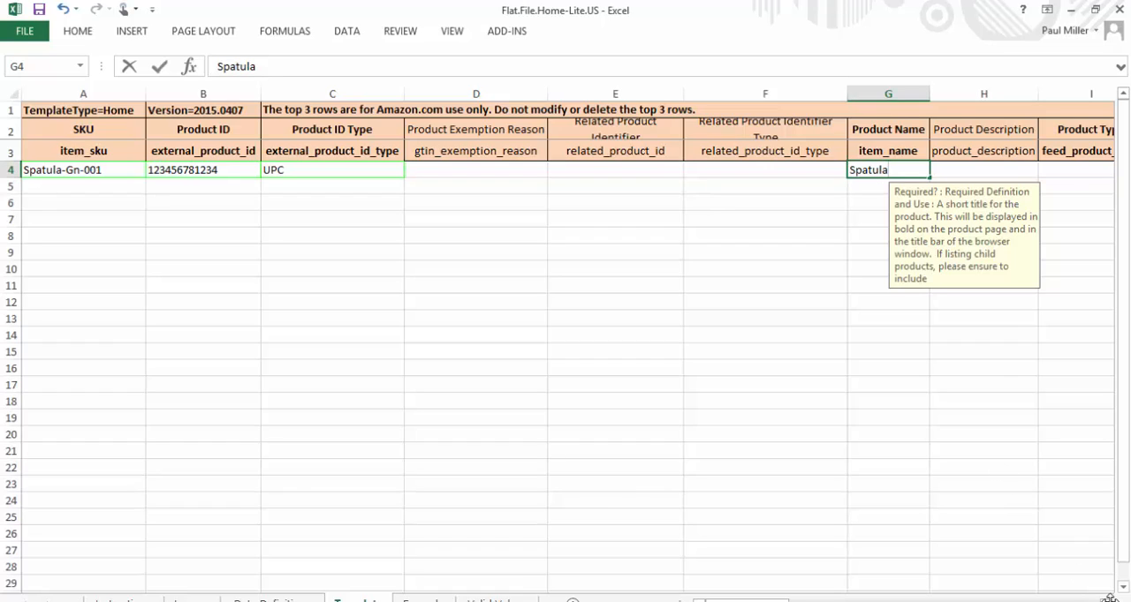
Set the Product Type in cell I4 to Kitchen from its list of allowed values
left_click(1062, 173)
key("alt+Down")
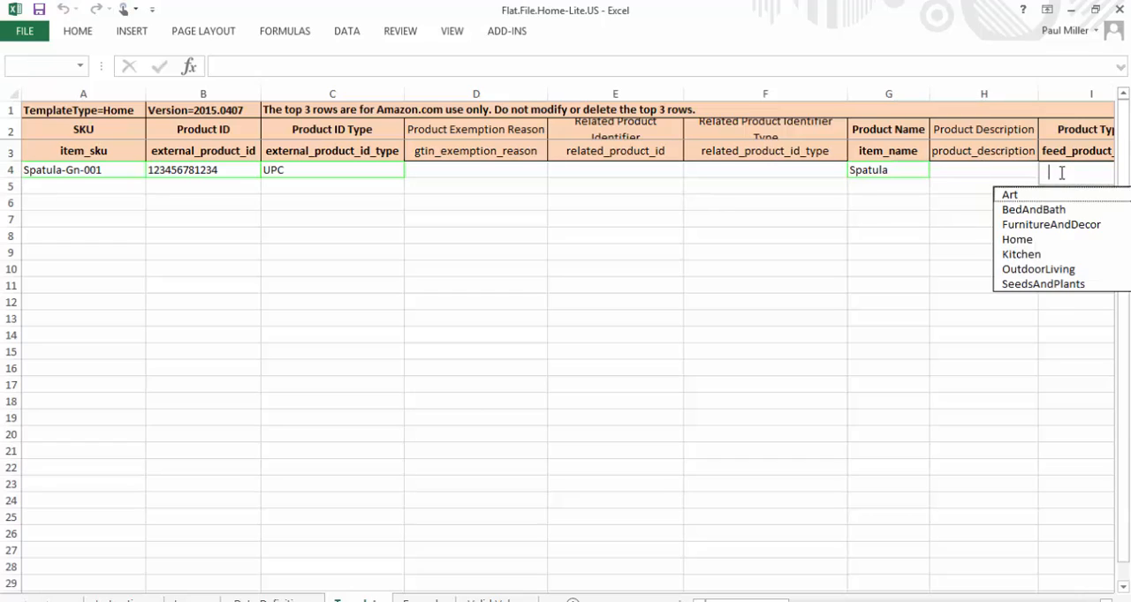
left_click(1032, 255)
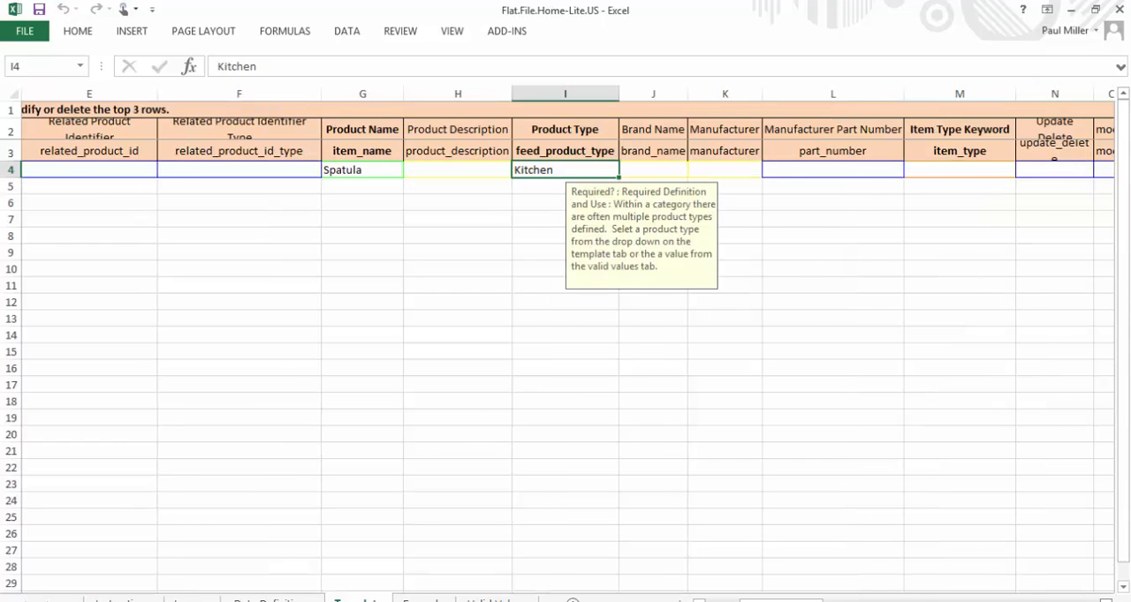
Enter spatulas as the Item Type Keyword in cell M4 of the spatula row
scroll(744, 273, "right", 3)
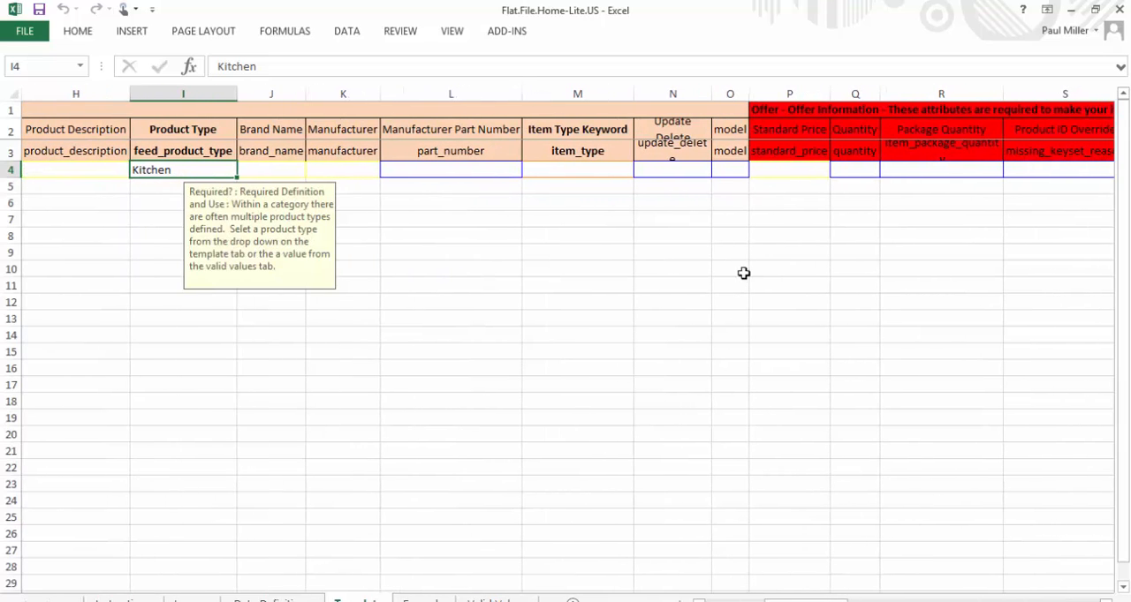
left_click(593, 171)
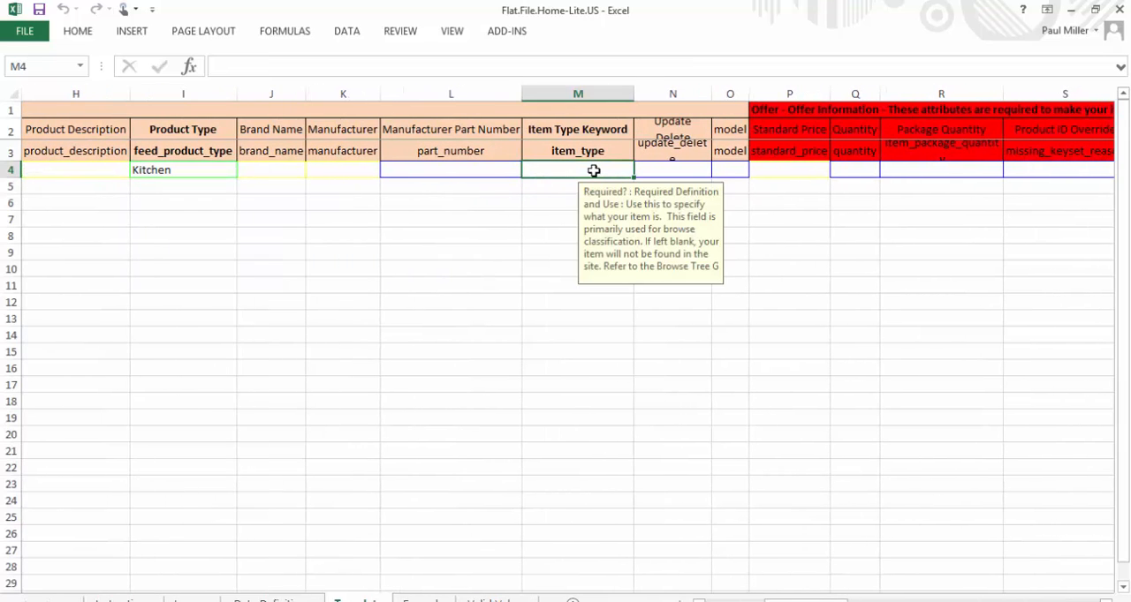
type("spatulas")
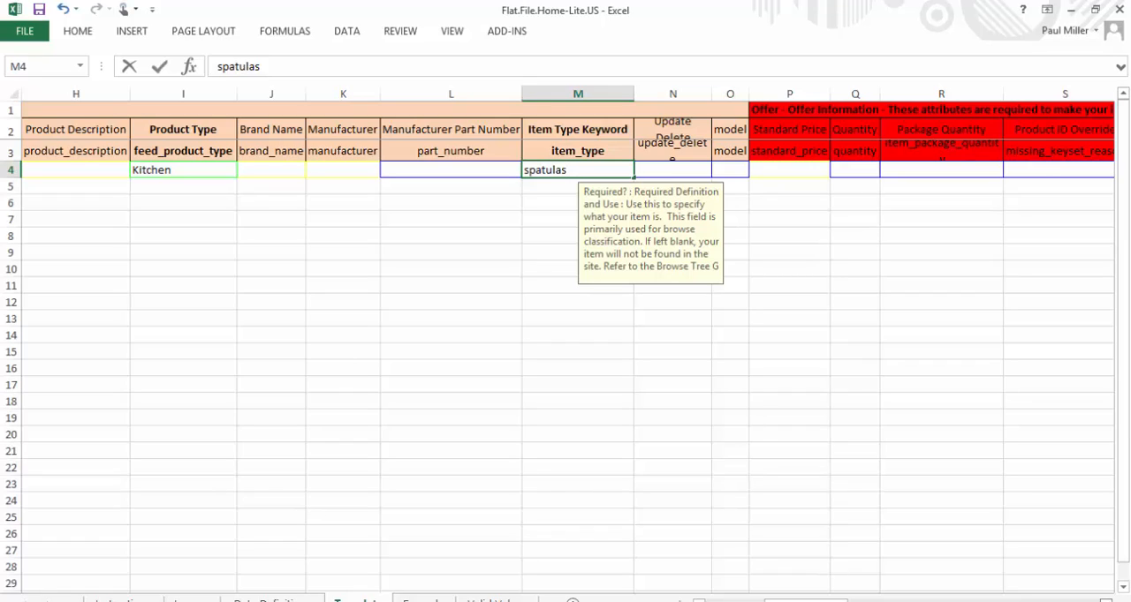
Set the Update Delete value in cell N4 to Update
left_click(688, 168)
key("alt+Down")
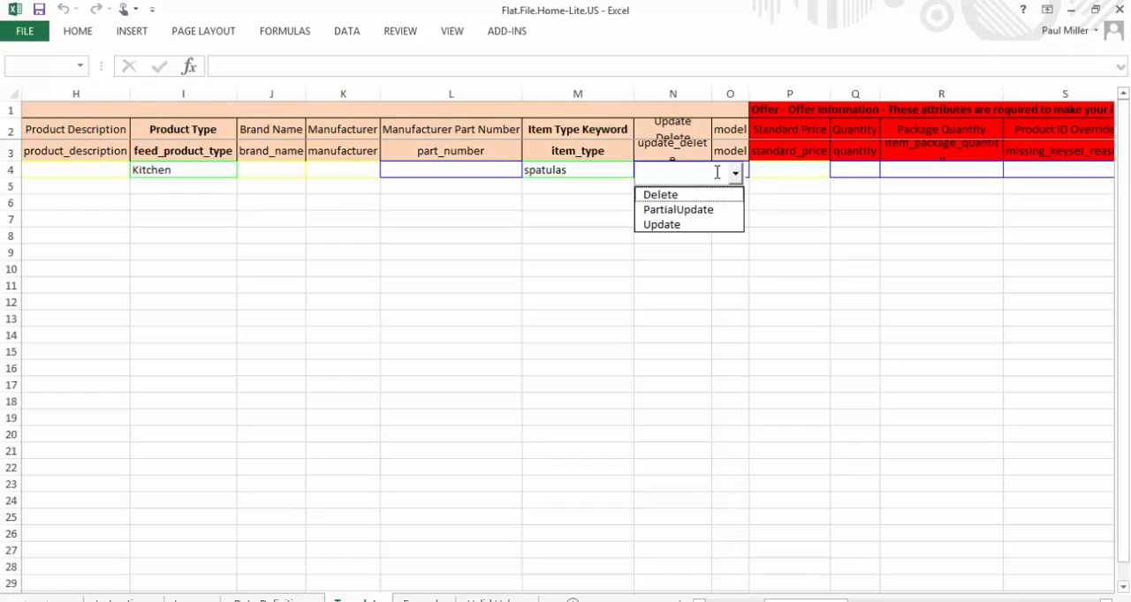
left_click(688, 225)
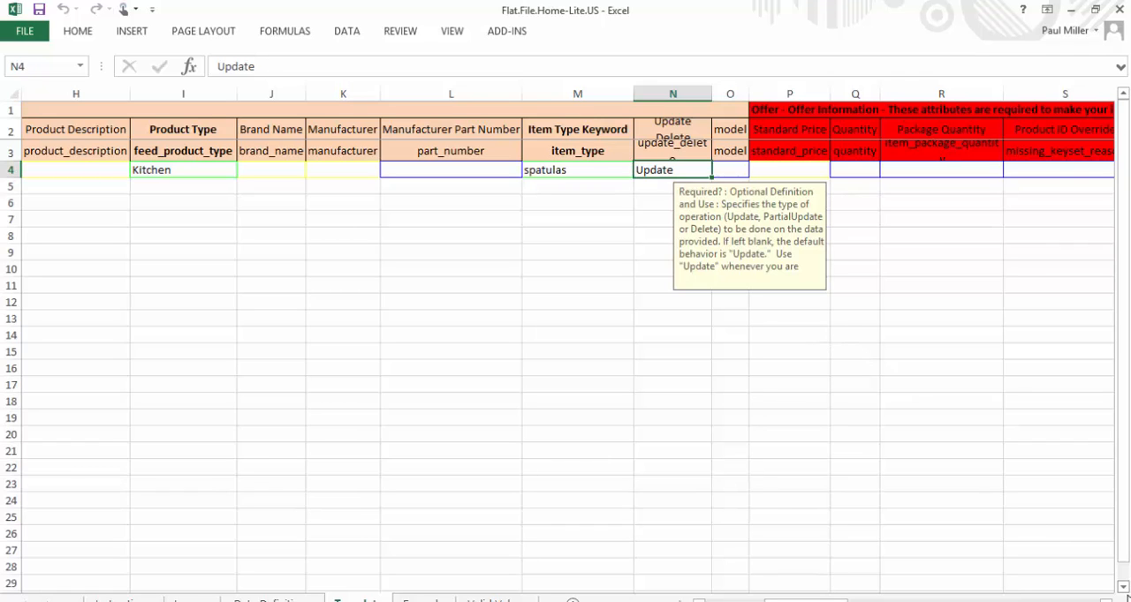
Enter bullet 1 as the spatula's first key product feature in cell V4
left_click(1106, 601)
left_click(1106, 600)
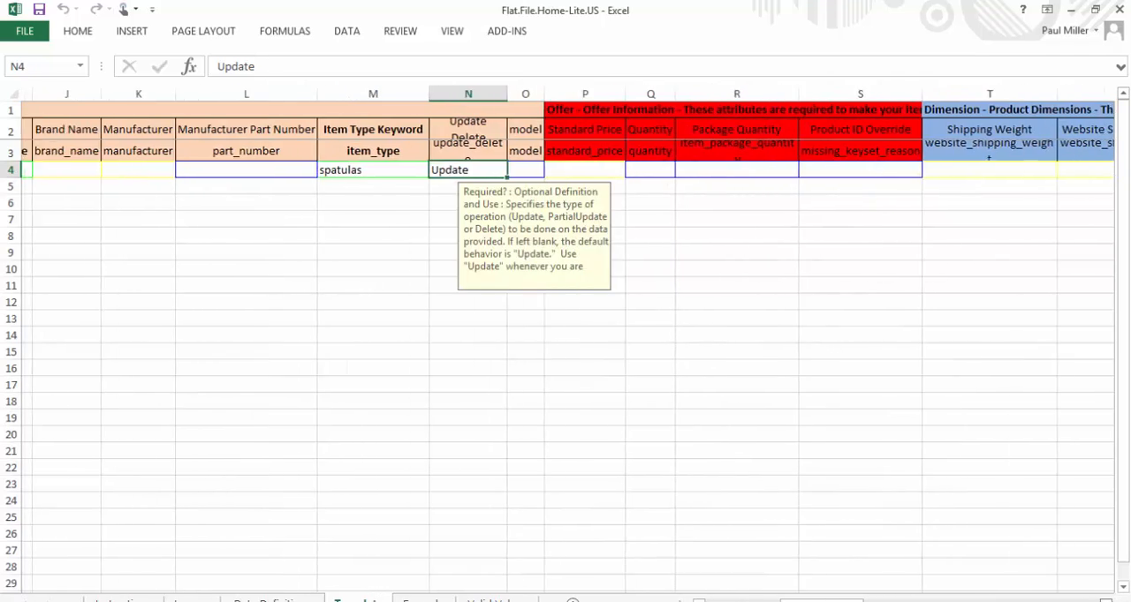
left_click(1106, 601)
left_click(1106, 600)
left_click(1106, 601)
left_click(1106, 601)
left_click(1106, 600)
left_click(1106, 600)
left_click(1106, 600)
left_click(1106, 600)
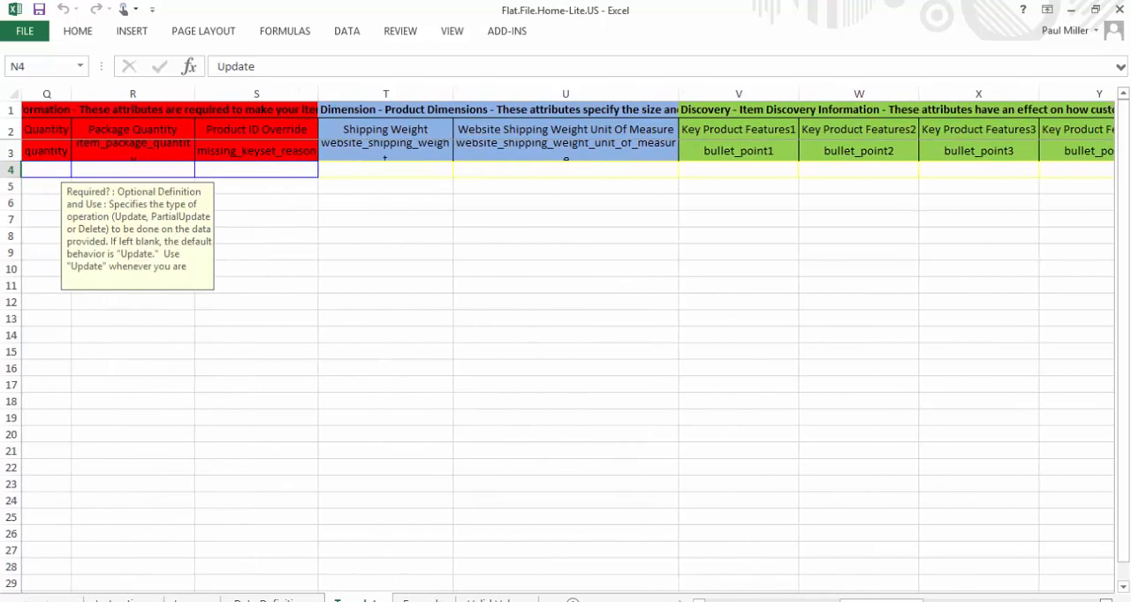
left_click(1106, 601)
left_click(1106, 601)
left_click(1106, 600)
left_click(1106, 600)
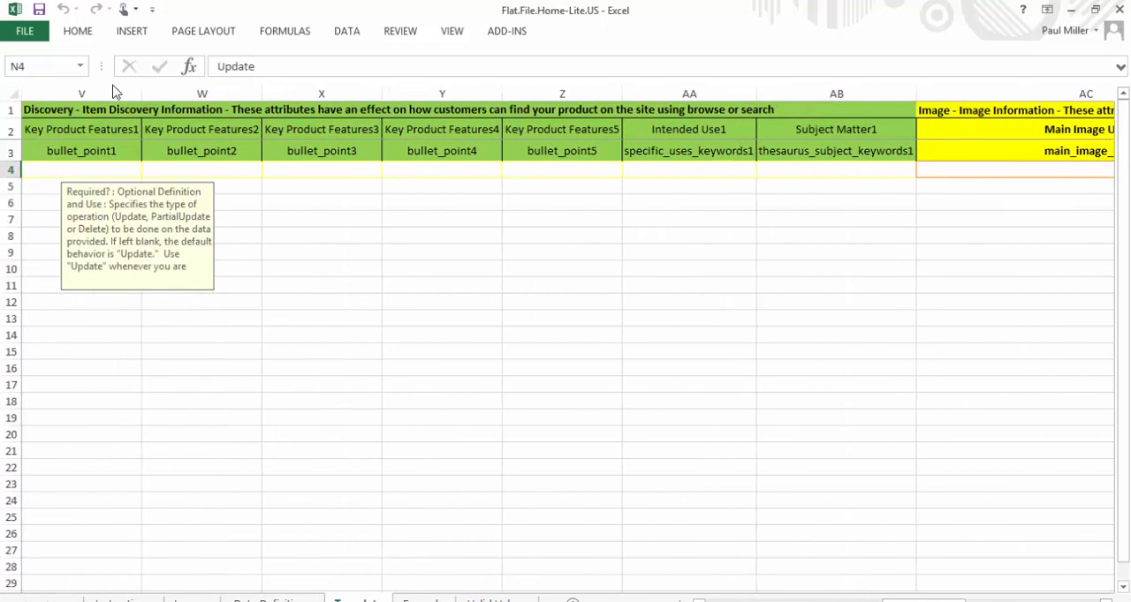
left_click(94, 167)
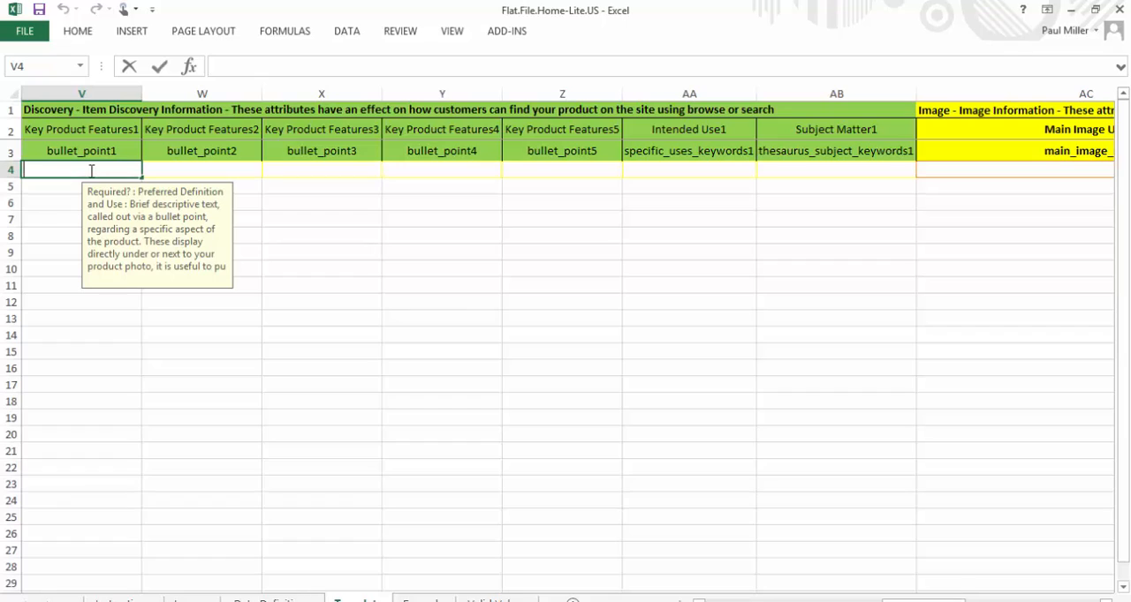
type("bullet")
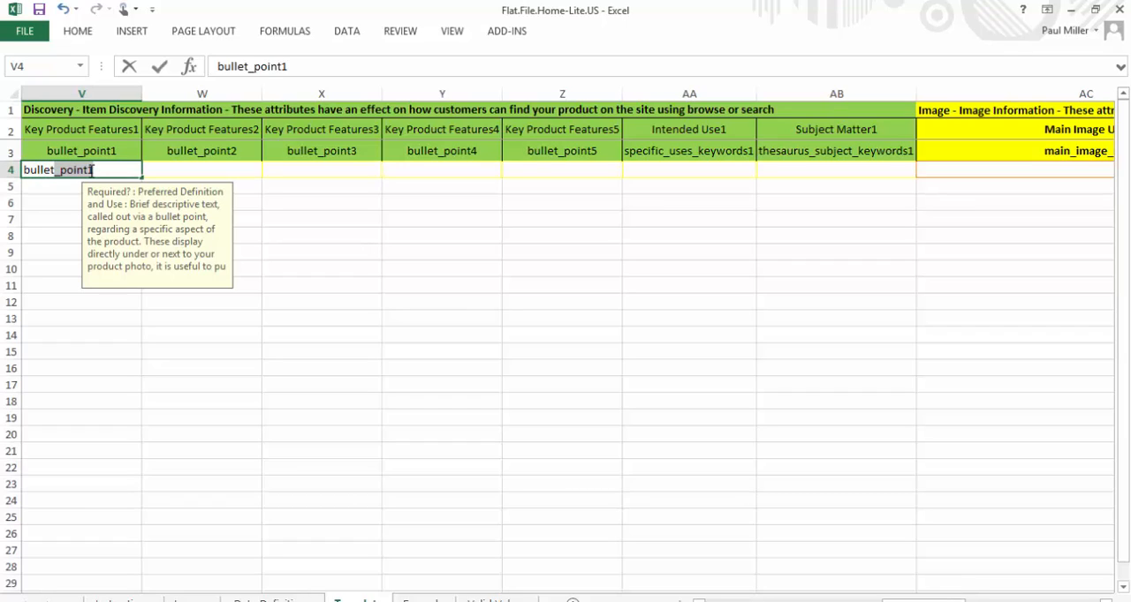
type(" 1")
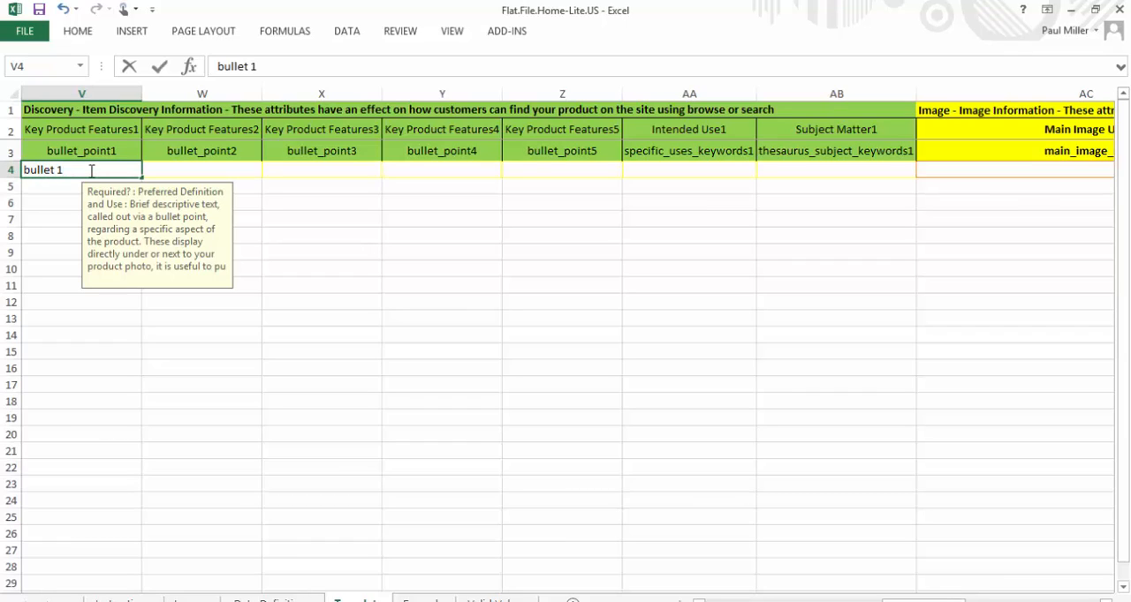
Enter bullet 2 in cell W4 and bullet 3 in cell X4 as the second and third key product features
left_click(151, 168)
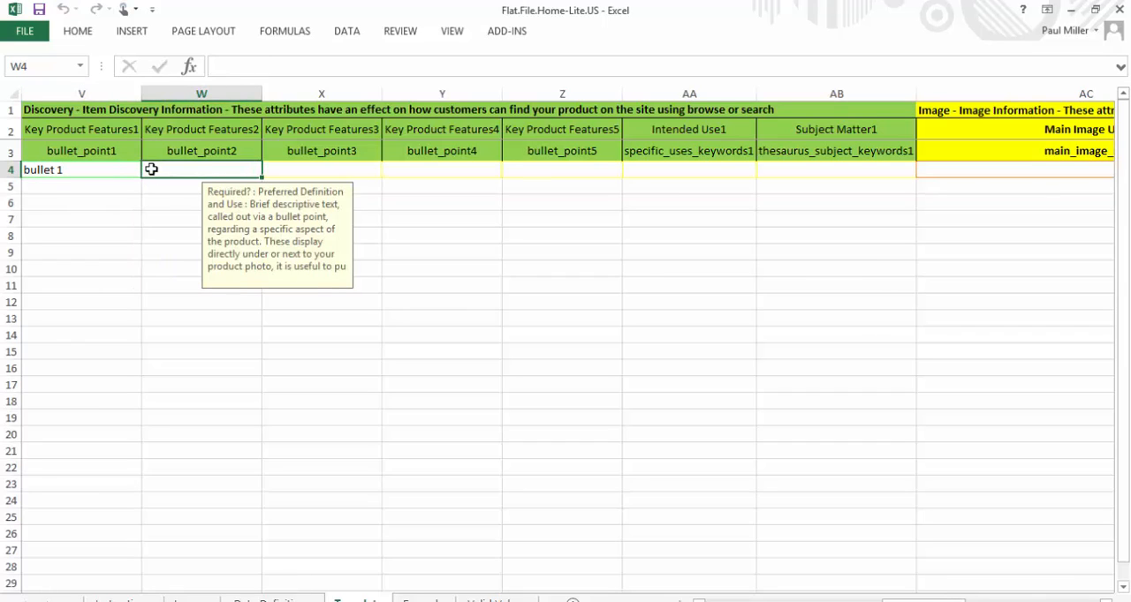
type("bullet")
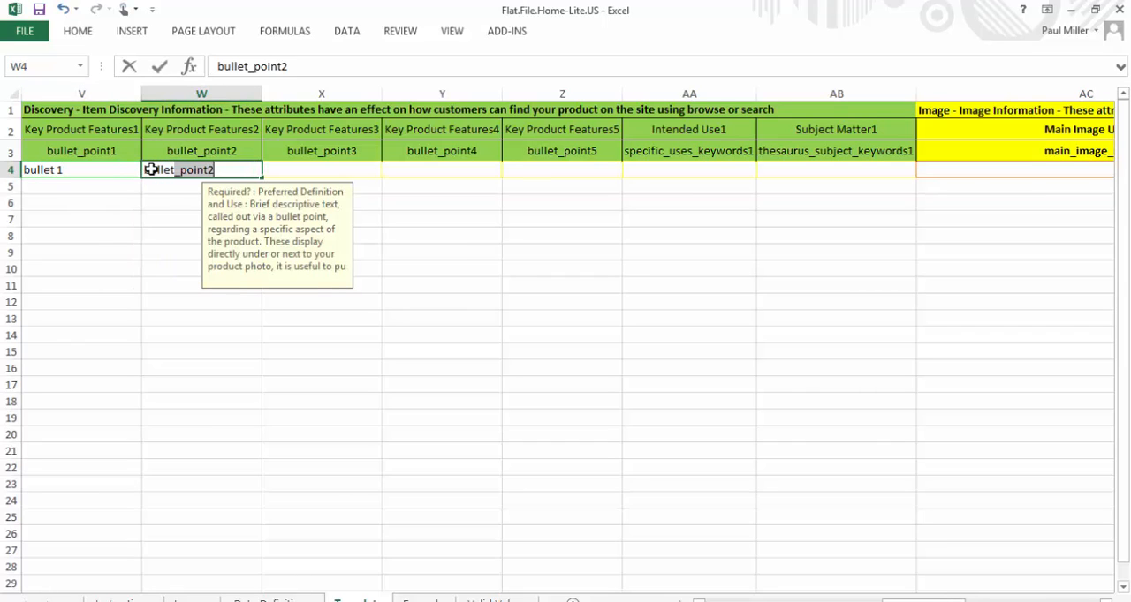
key("BackSpace")
type("2")
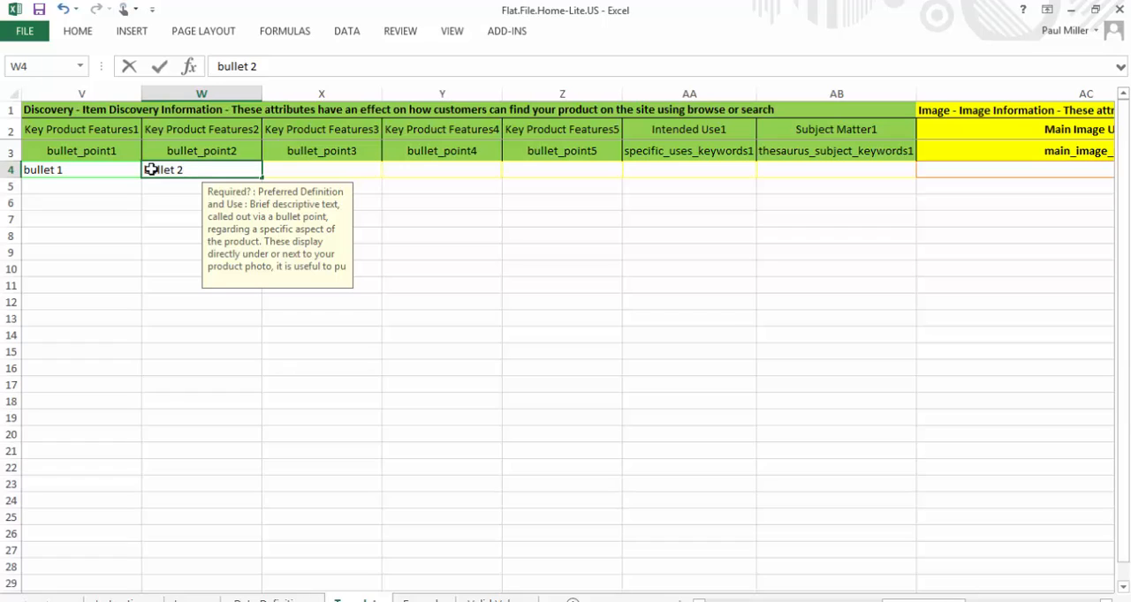
left_click(293, 168)
type("bullet")
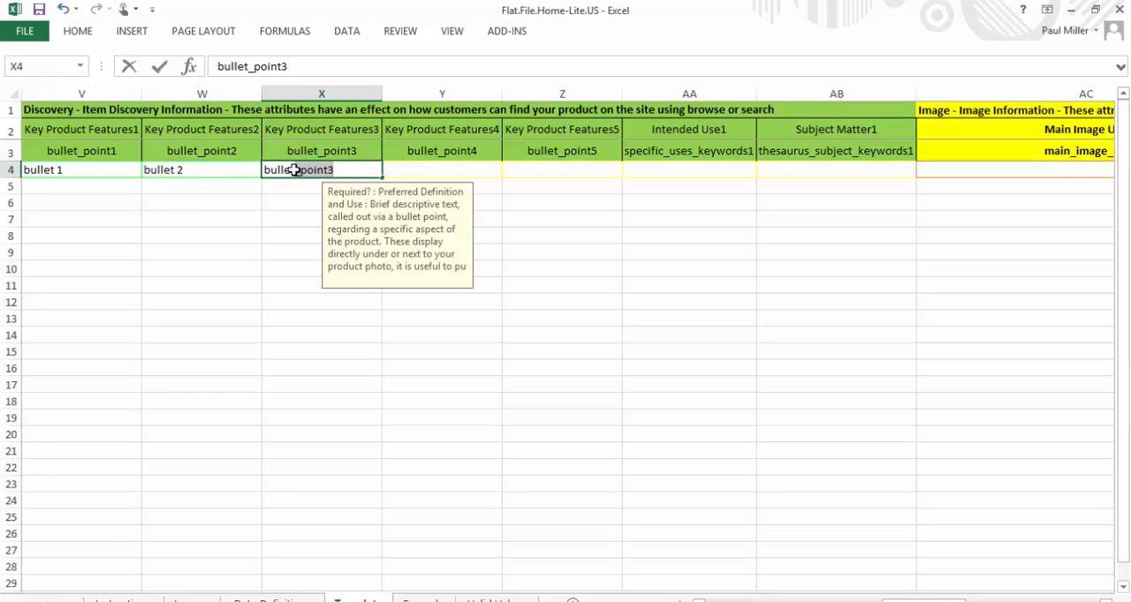
type(" 3")
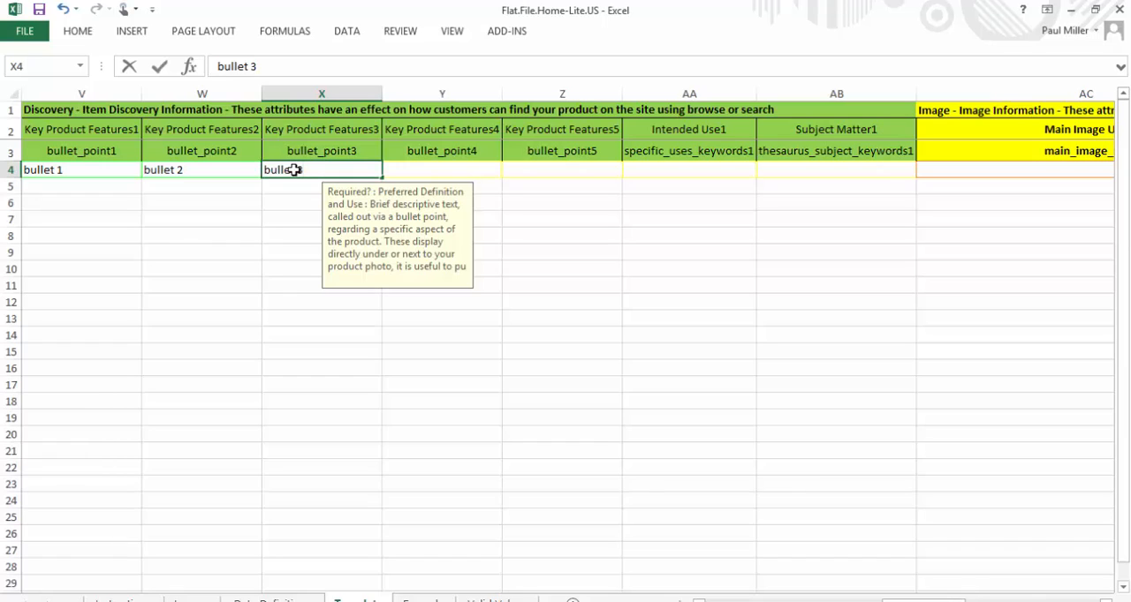
key("Return")
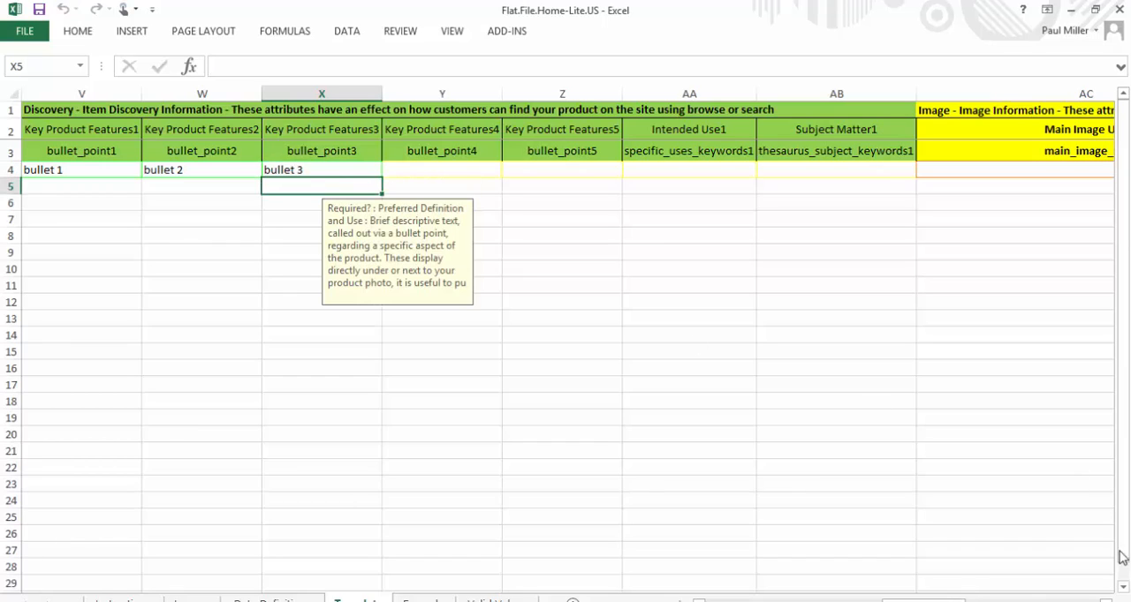
scroll(654, 266, "right", 5)
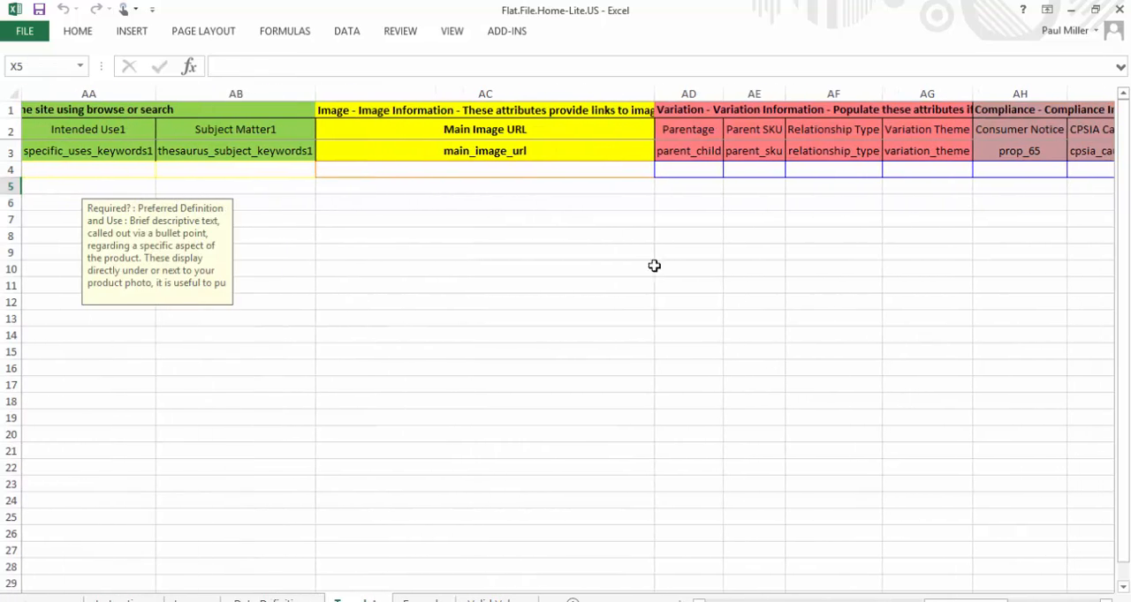
left_click(545, 170)
type("w")
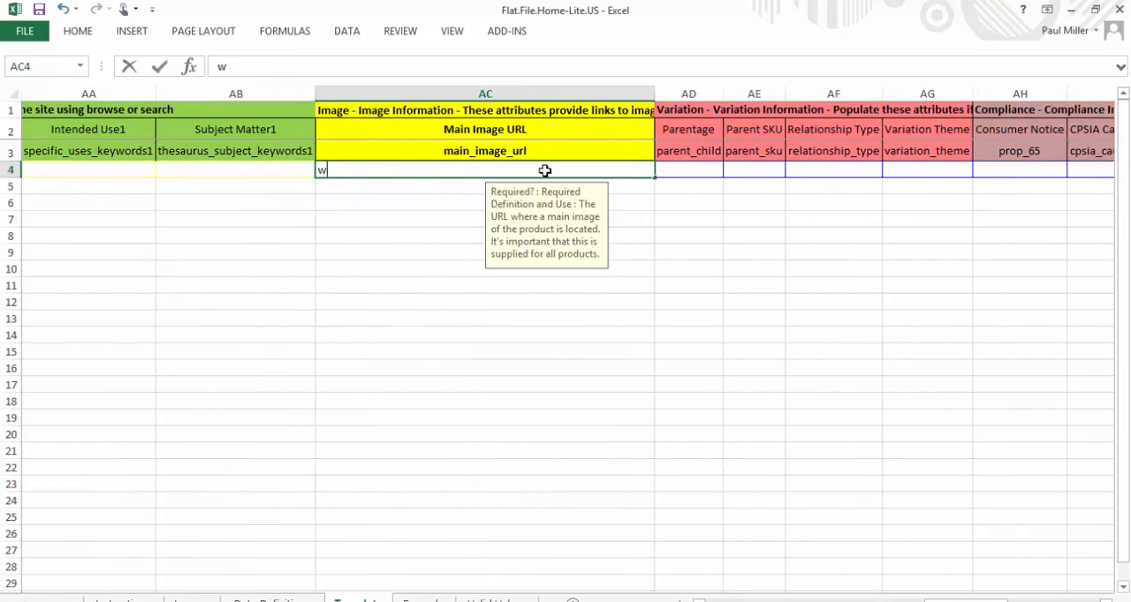
type("ww.images.")
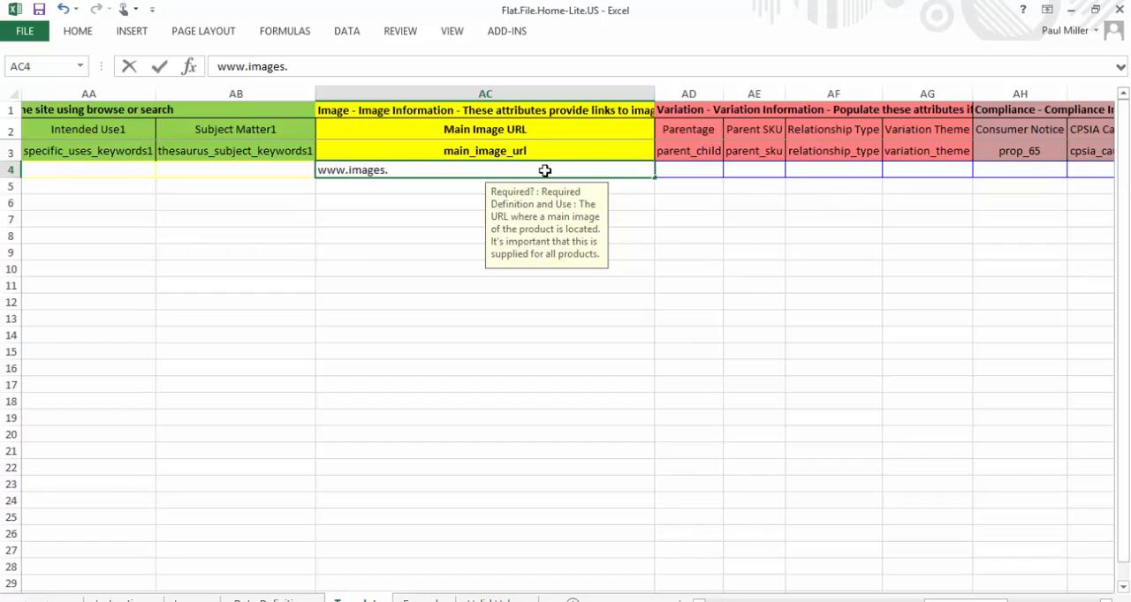
type("com/sample.")
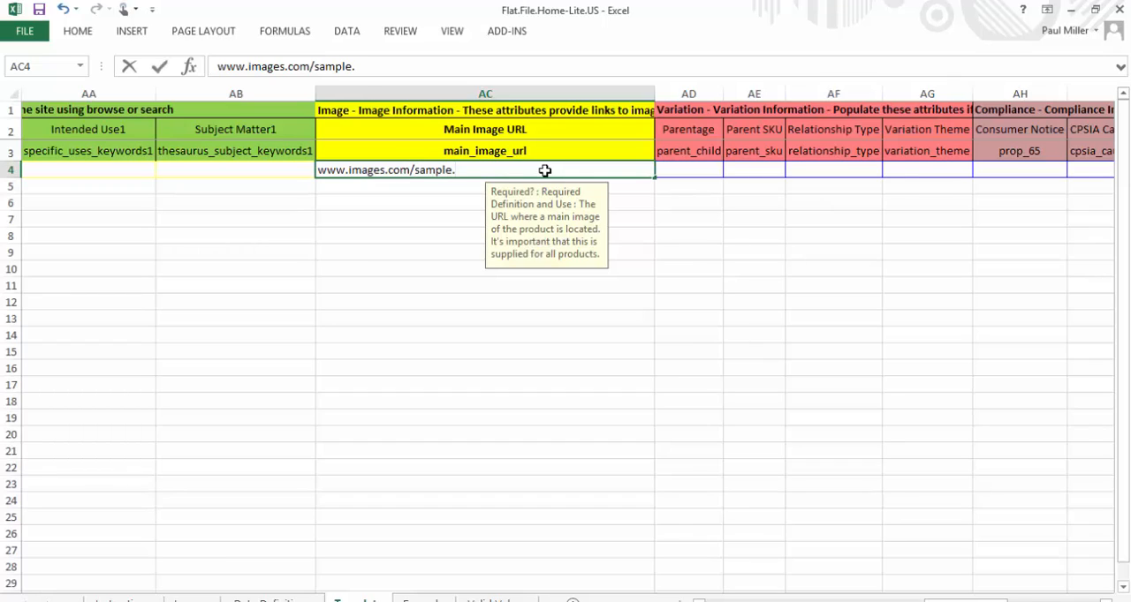
type("jpg")
Save the filled-in workbook as Flat.File.Home-Lite.US 1.1 in the Flat File Demo folder
left_click_drag(936, 600, 694, 599)
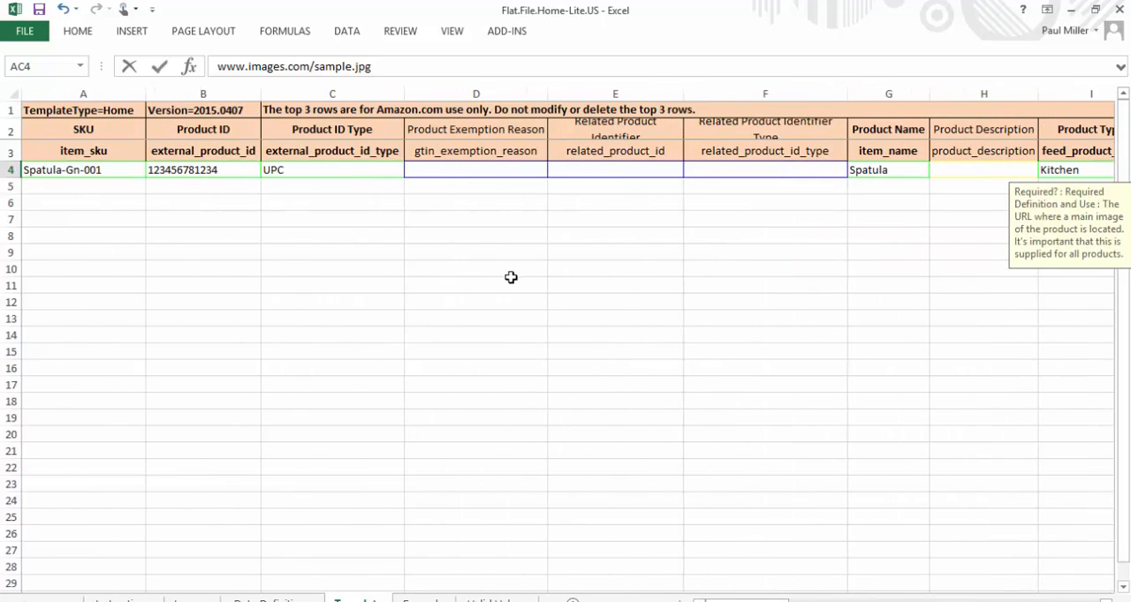
left_click(25, 31)
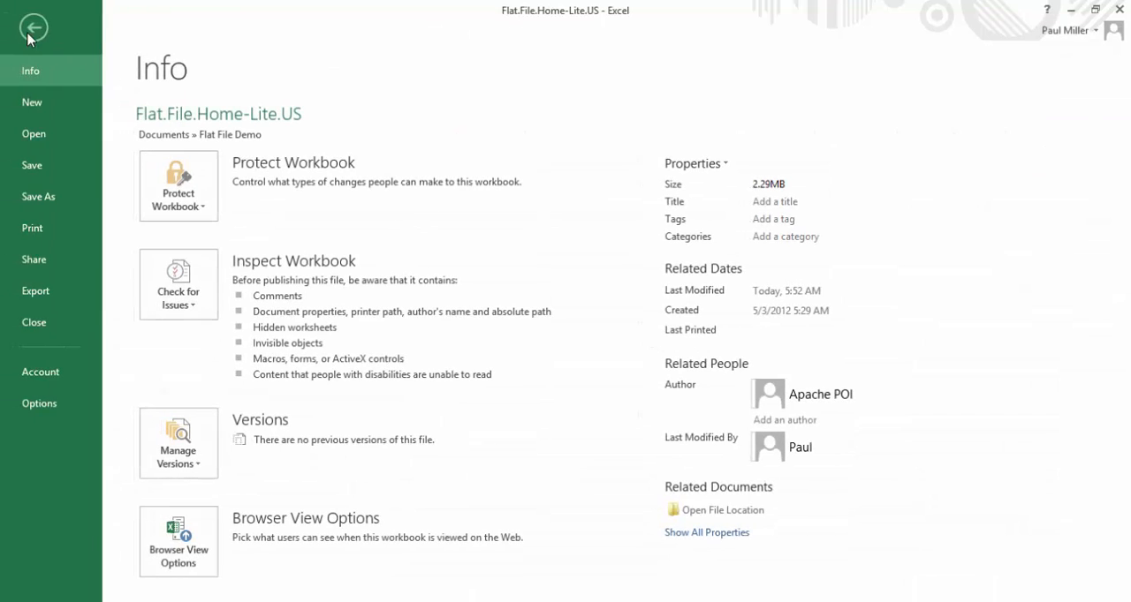
left_click(40, 195)
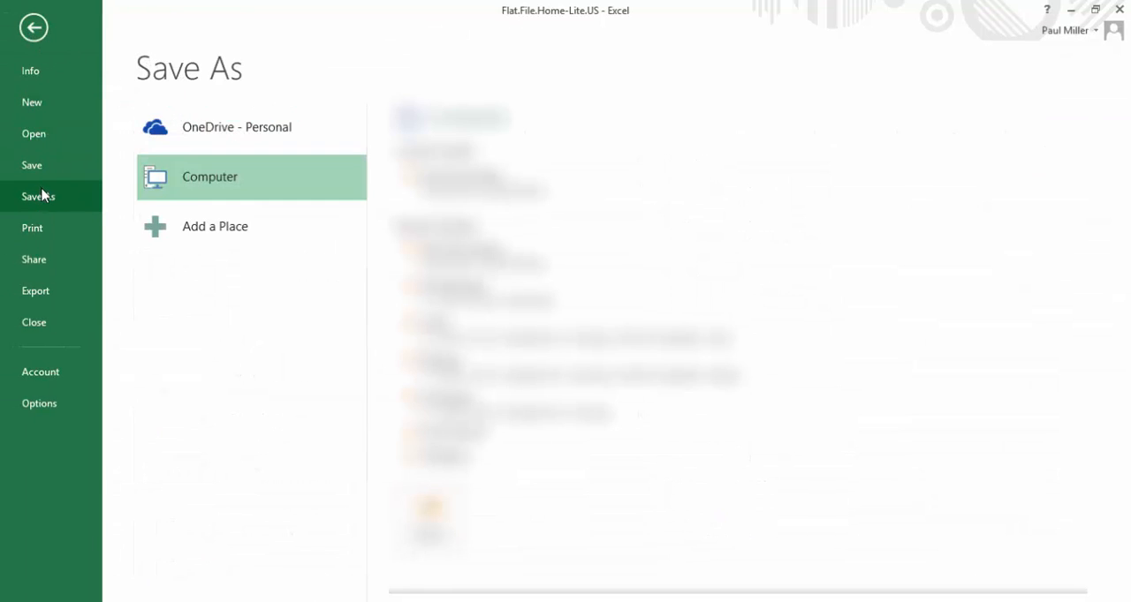
left_click(433, 194)
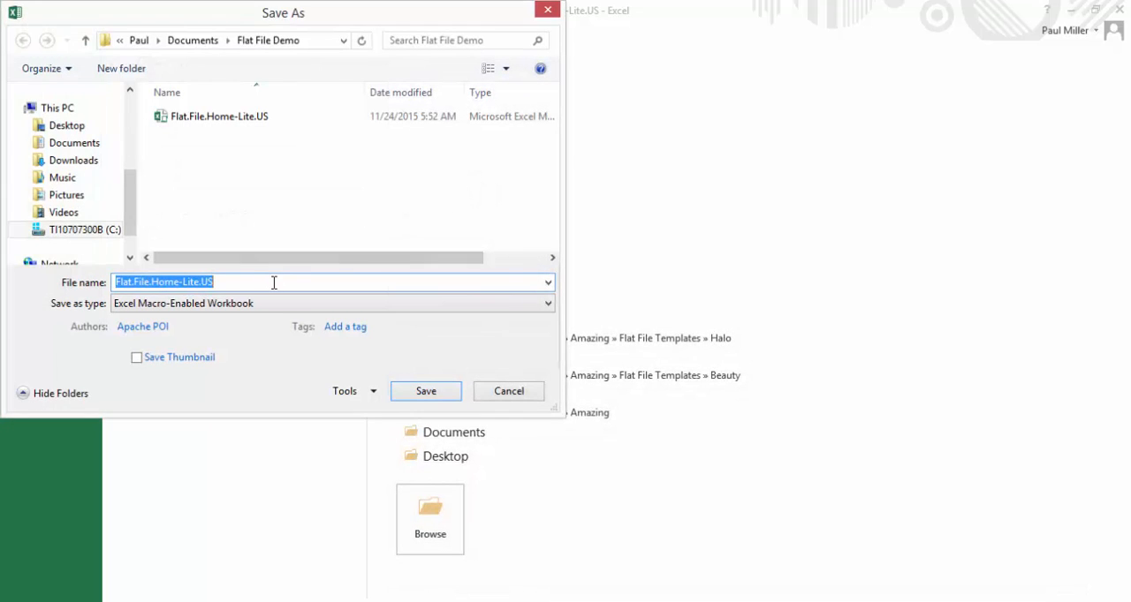
left_click(274, 283)
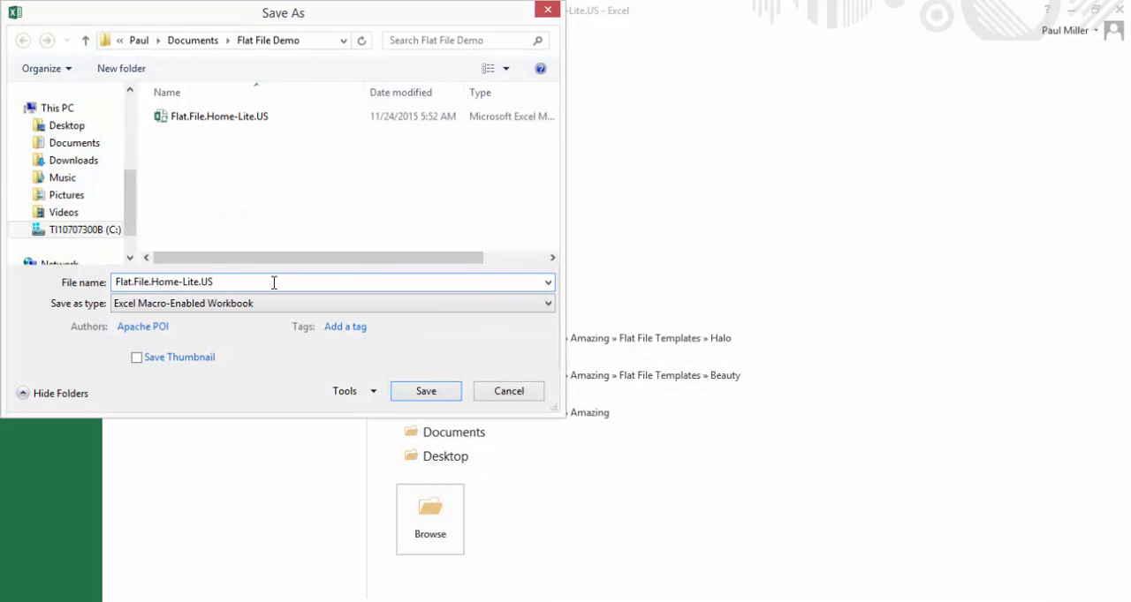
type("1.1")
left_click(437, 400)
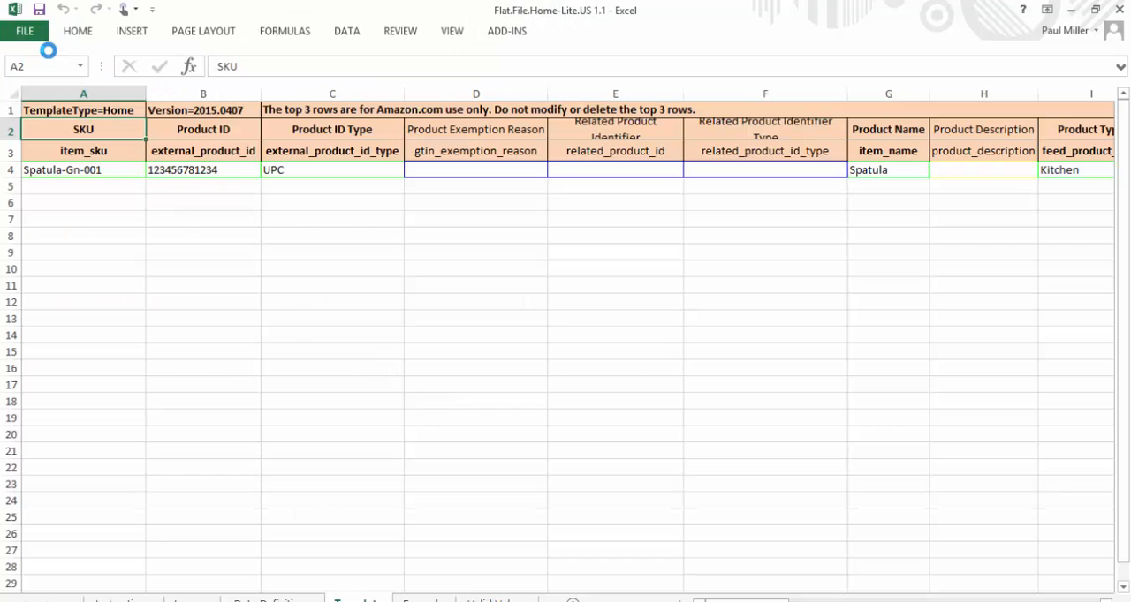
Save the active template sheet as a Text (Tab delimited) file named Flat.File.Home-Lite.US 1.1 in the Flat File Demo folder
left_click(24, 35)
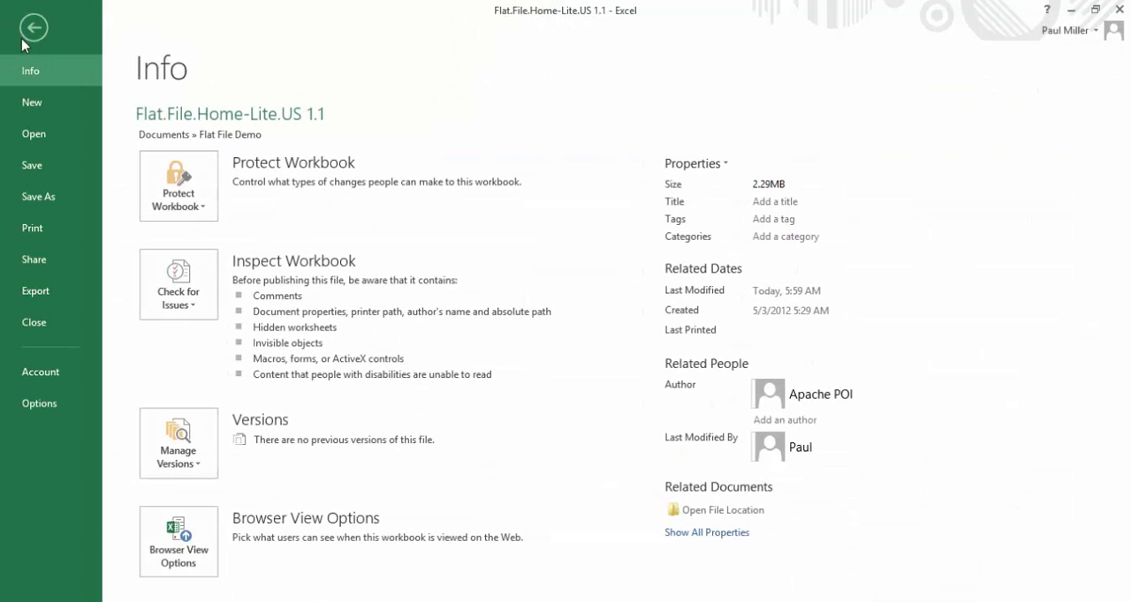
left_click(49, 204)
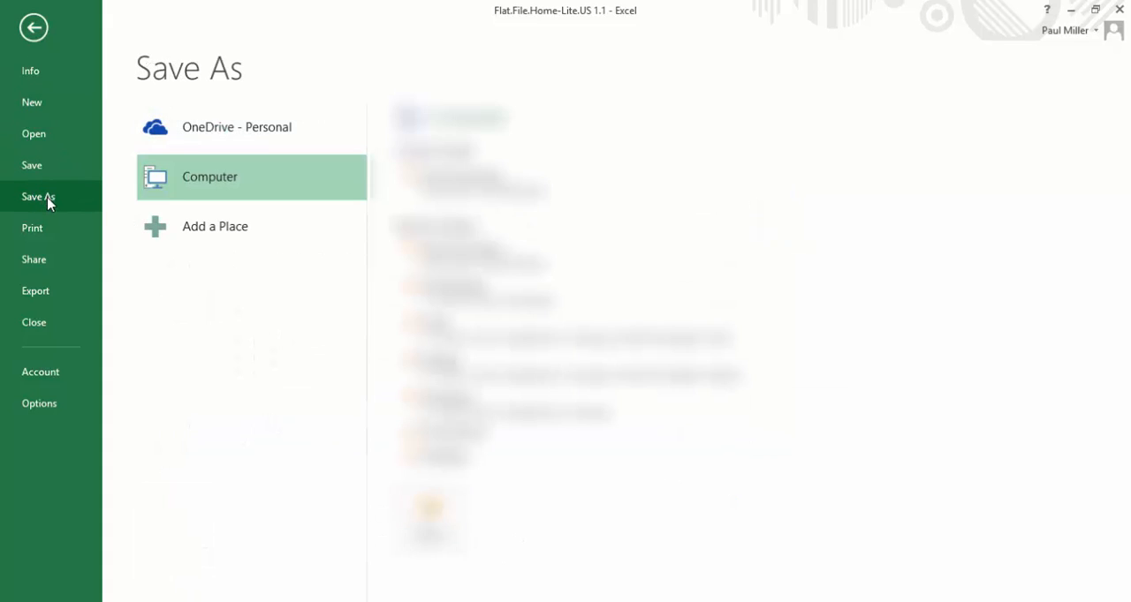
left_click(433, 183)
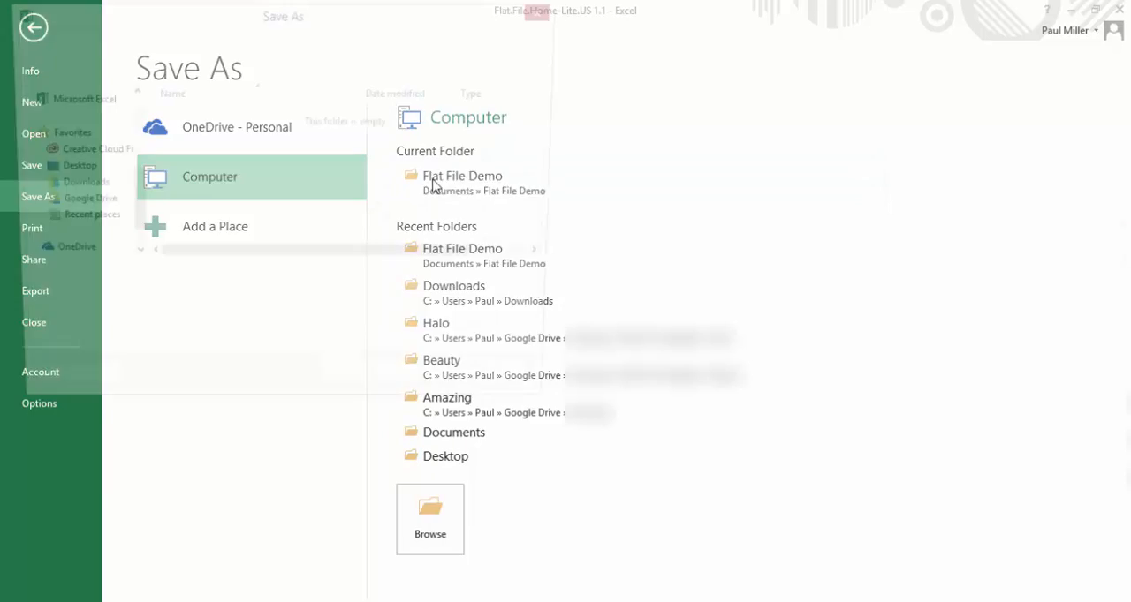
left_click(366, 305)
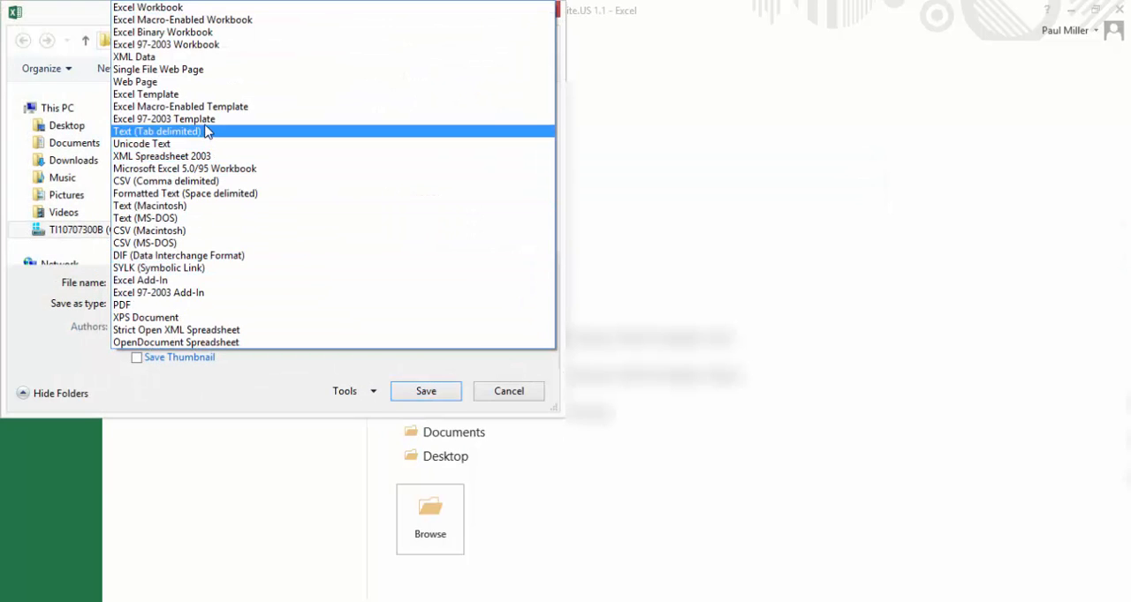
left_click(204, 133)
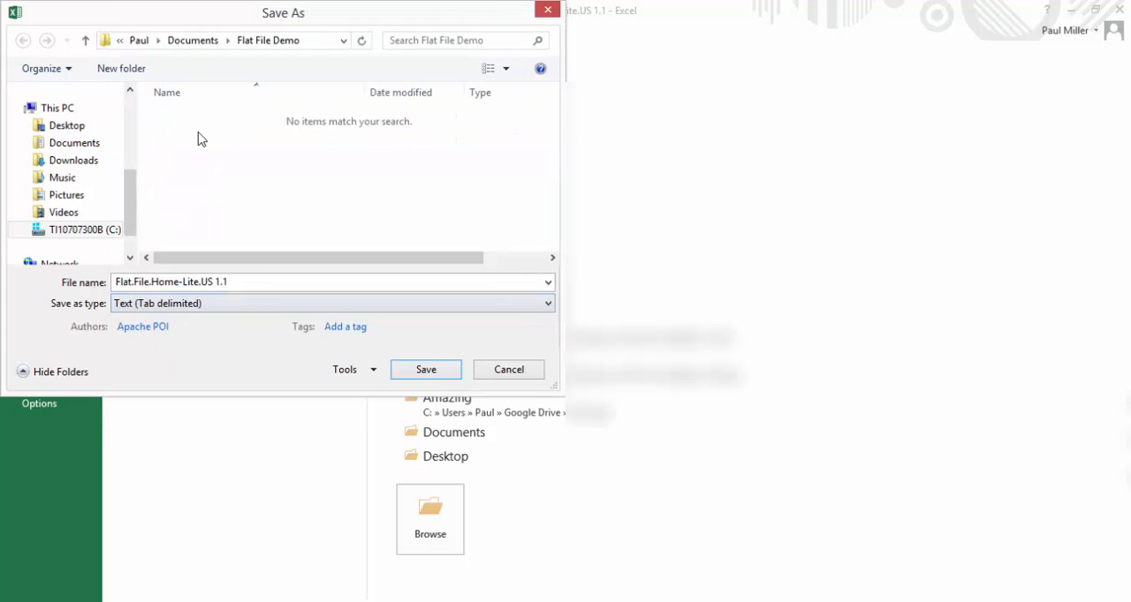
left_click(428, 374)
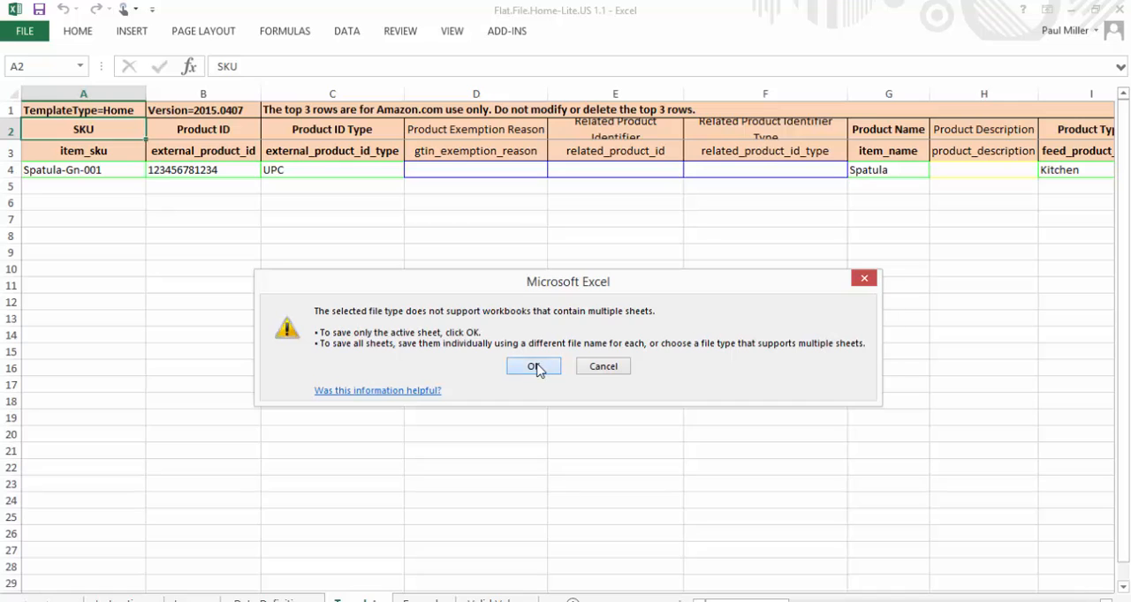
left_click(536, 364)
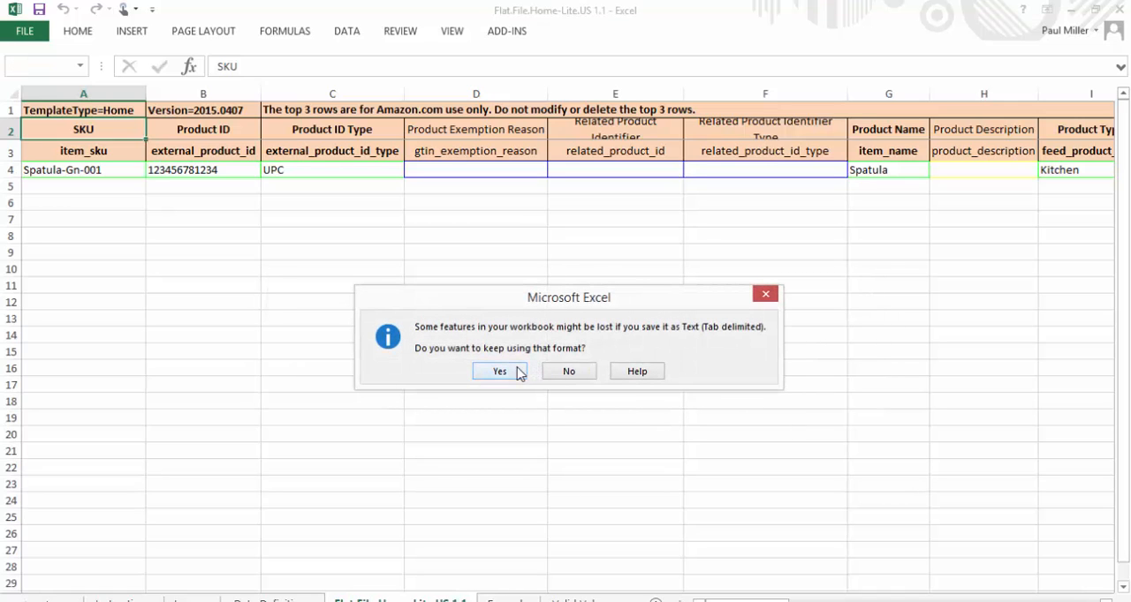
left_click(575, 371)
left_click(515, 371)
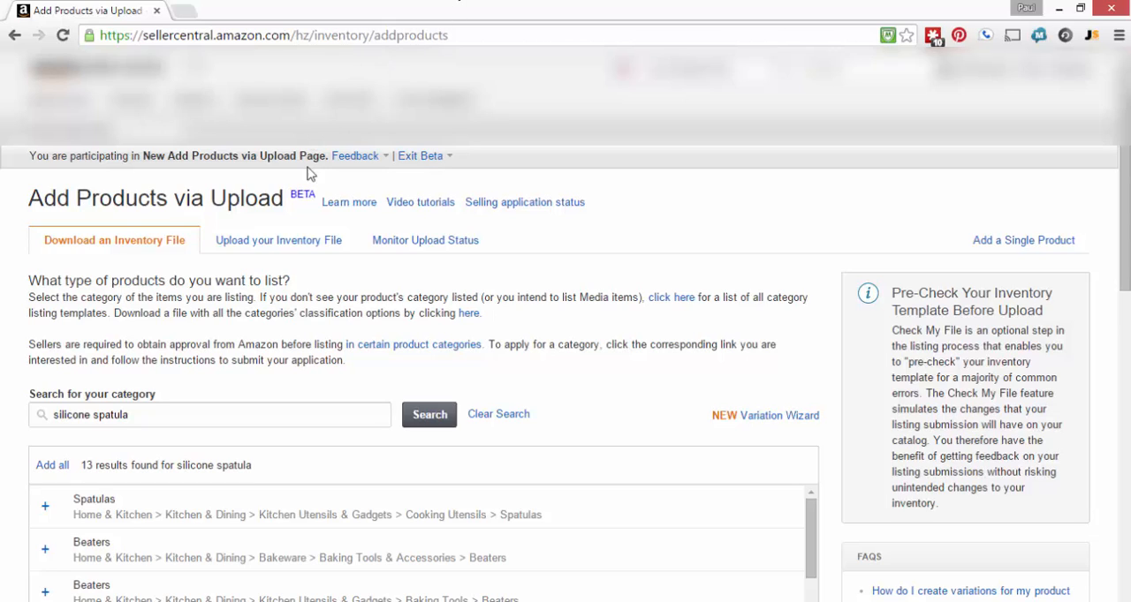
In Amazon Seller Central, open the inventory file upload page and set the file type to check to Inventory Files for non-Media Categories
left_click(293, 242)
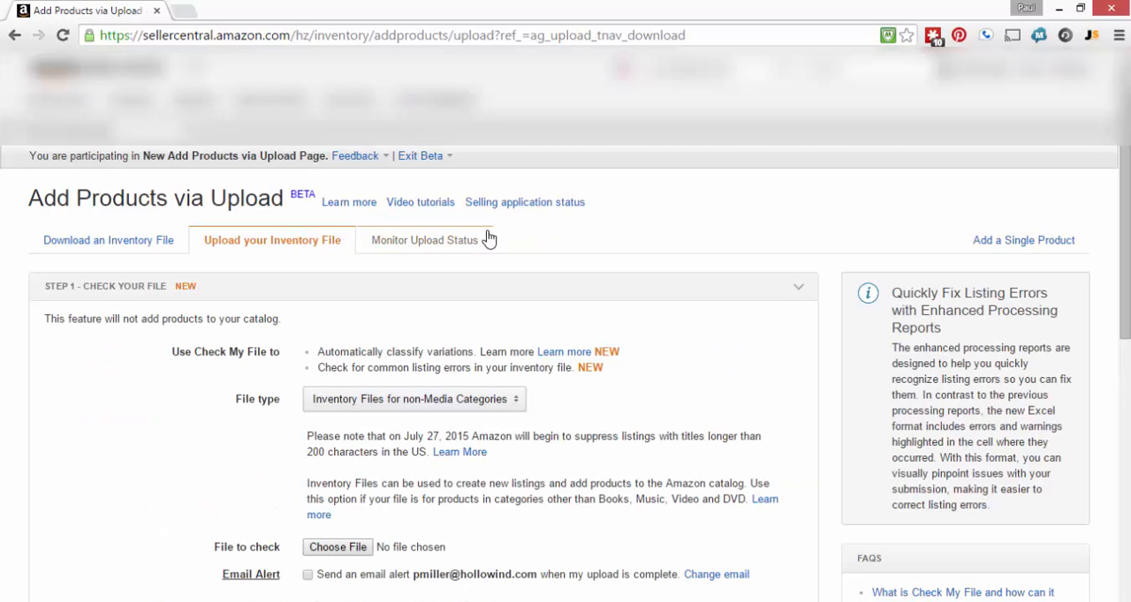
scroll(732, 303, "down", 2)
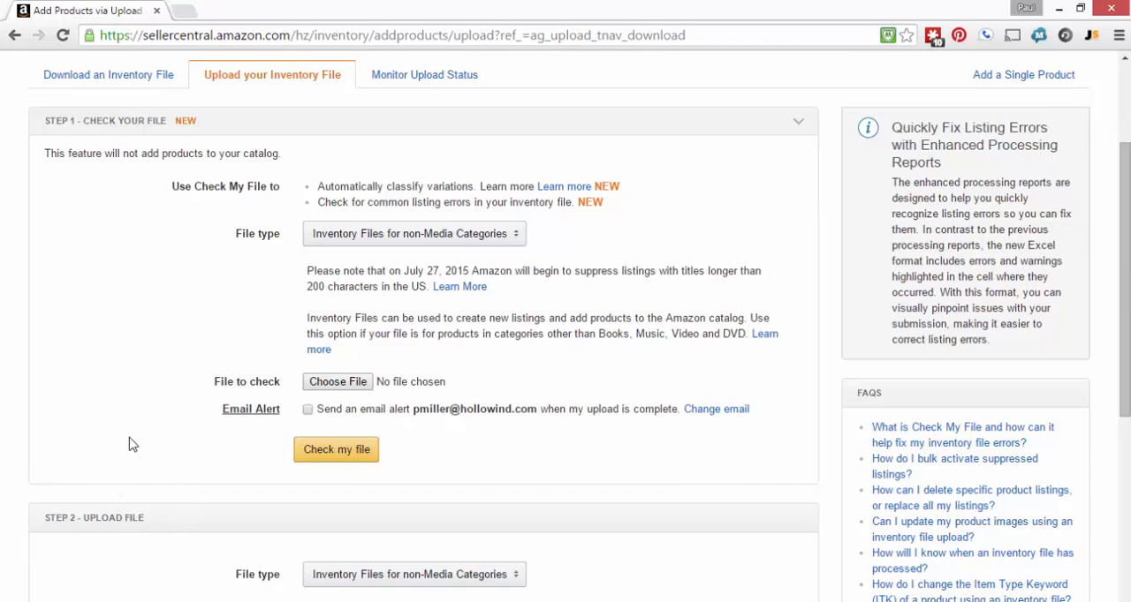
left_click(518, 240)
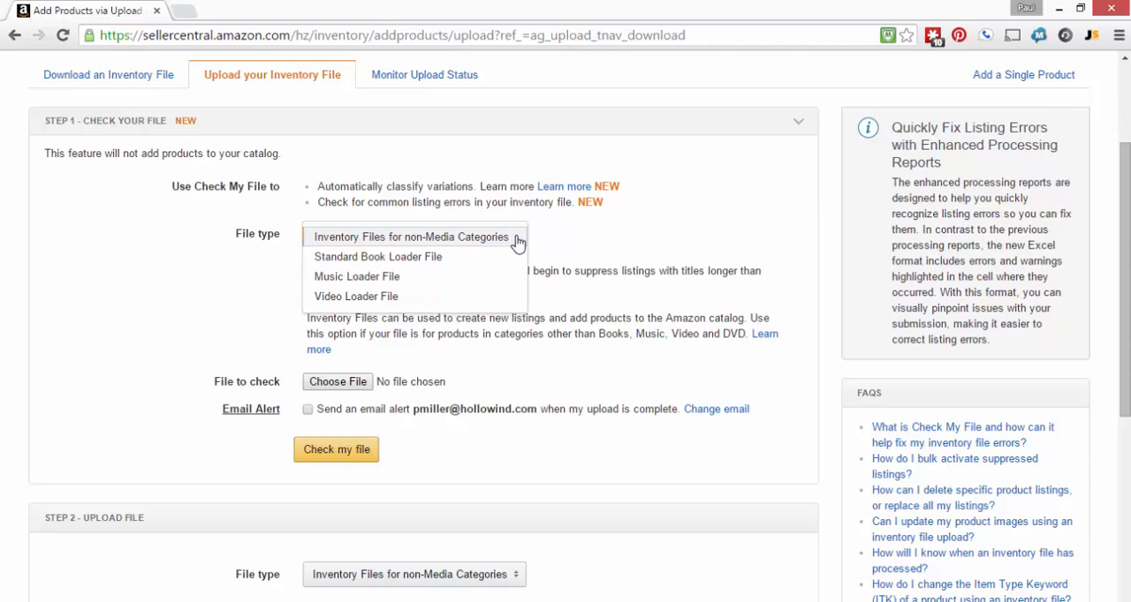
left_click(456, 238)
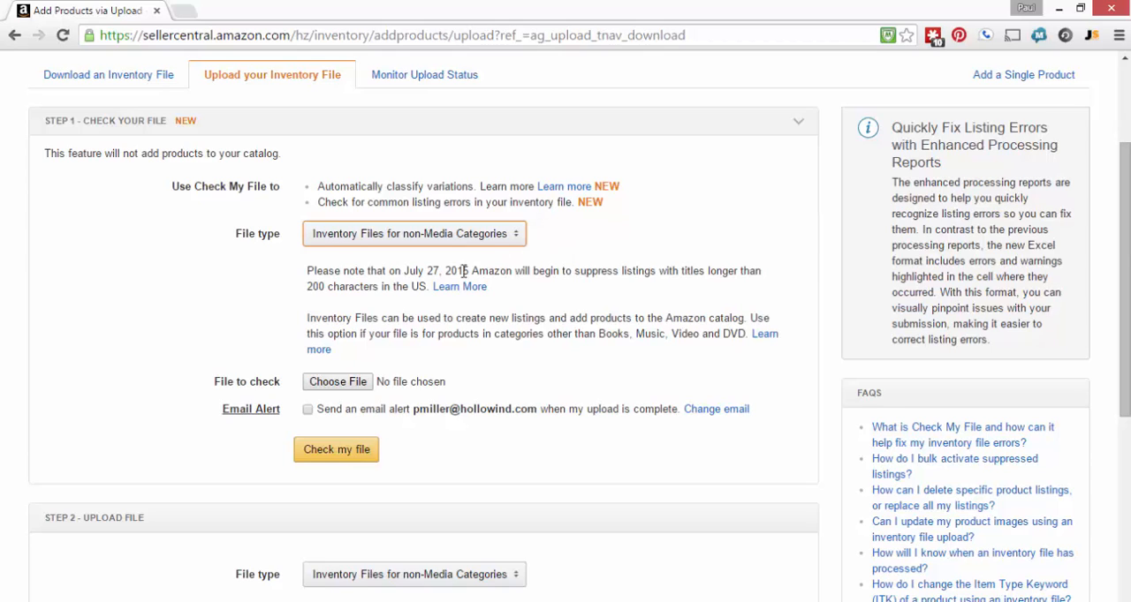
Choose the text document Flat.File.Home-Lite.US 1.1 from the Flat File Demo folder as the file to check and submit it for checking
left_click(354, 383)
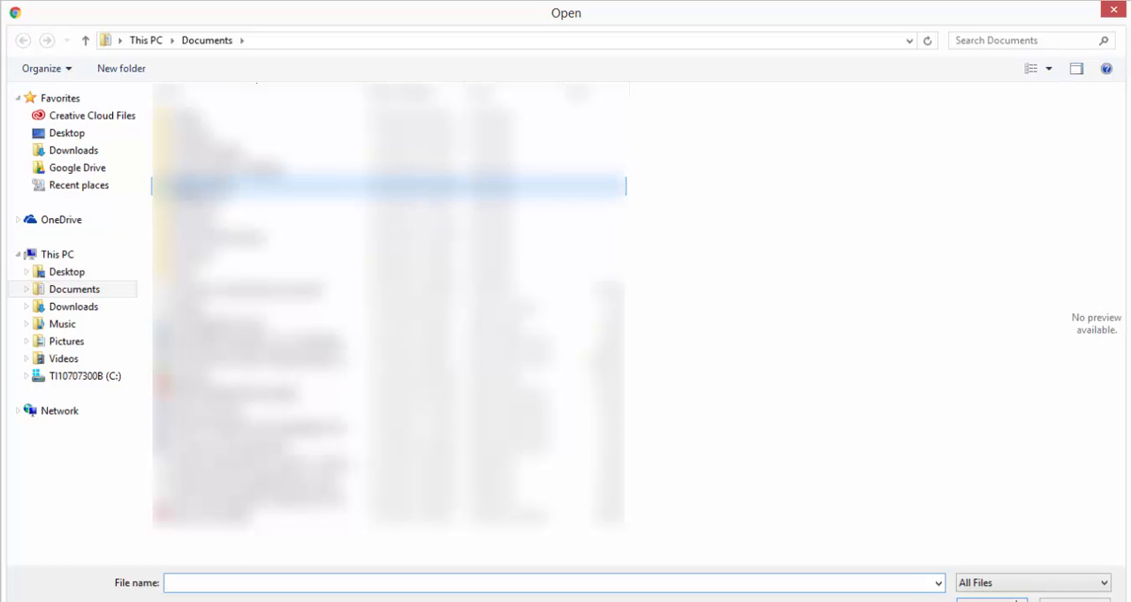
double_click(189, 185)
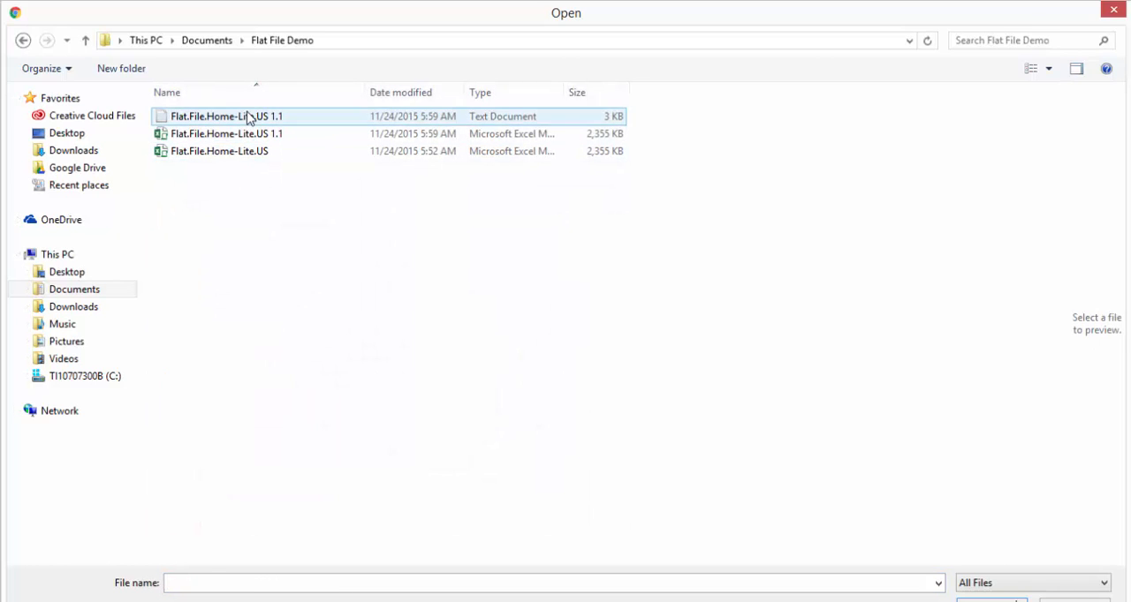
left_click(252, 117)
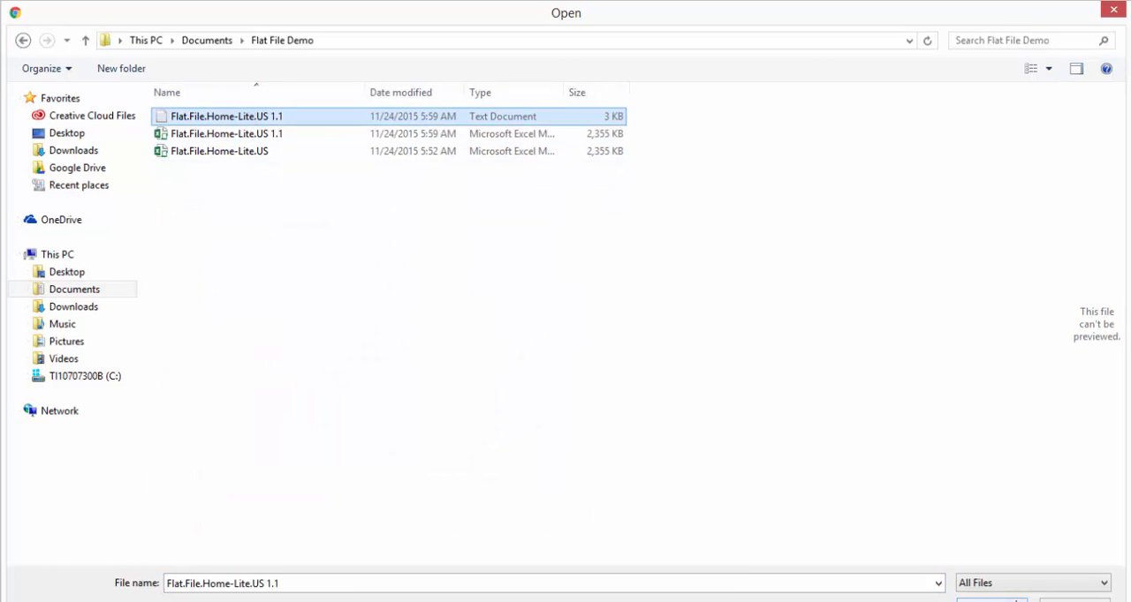
left_click(1016, 600)
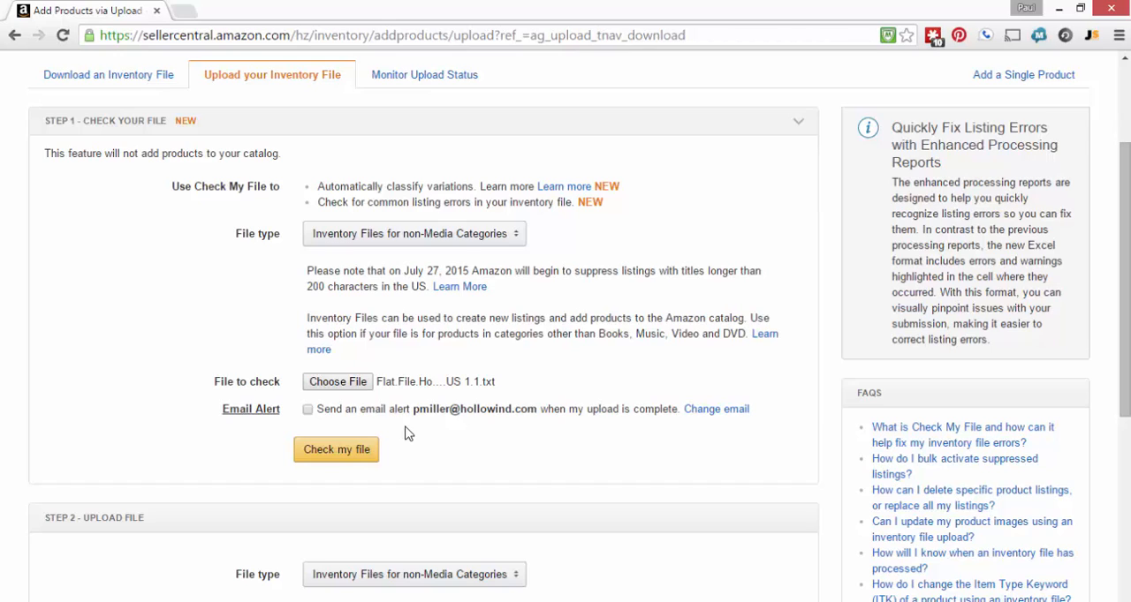
left_click(357, 452)
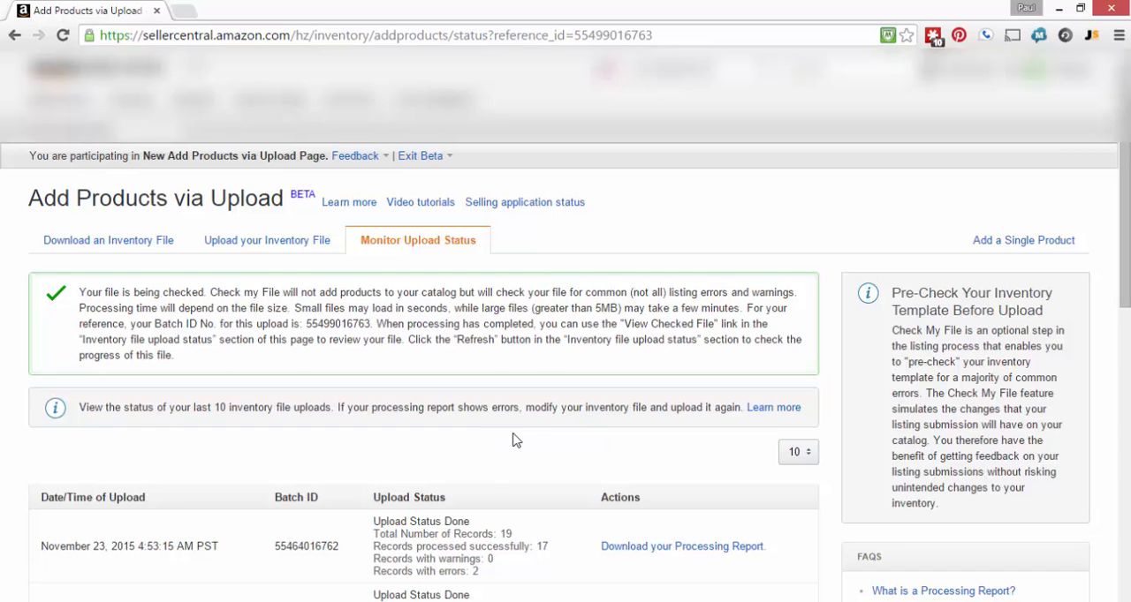
Look through the list of recent inventory uploads and reload the page to see the submitted file's check status
scroll(693, 433, "down", 1)
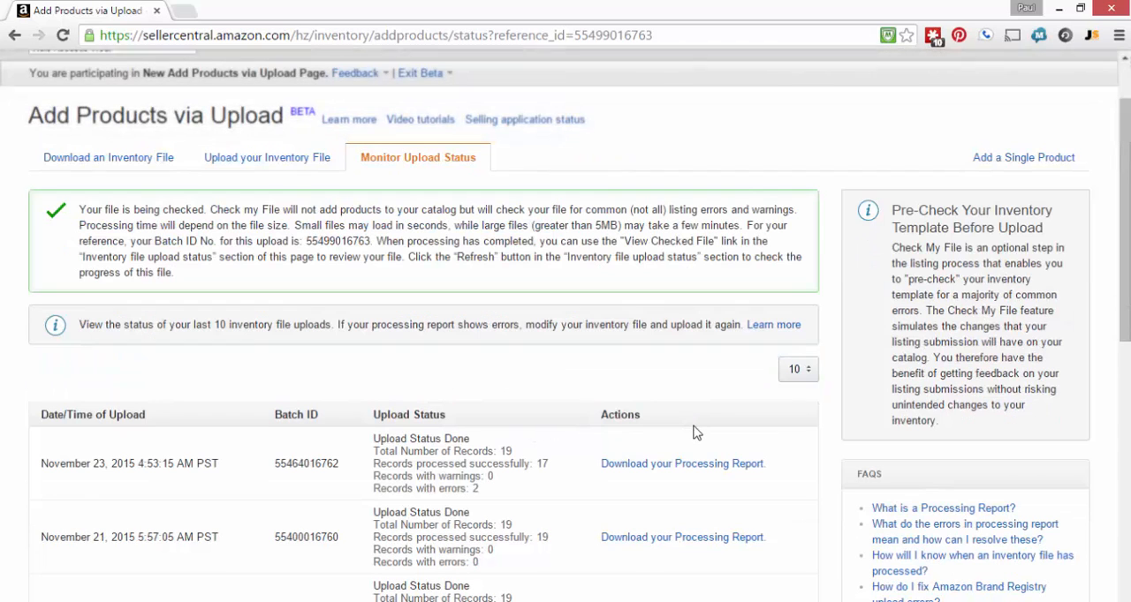
scroll(723, 386, "down", 1)
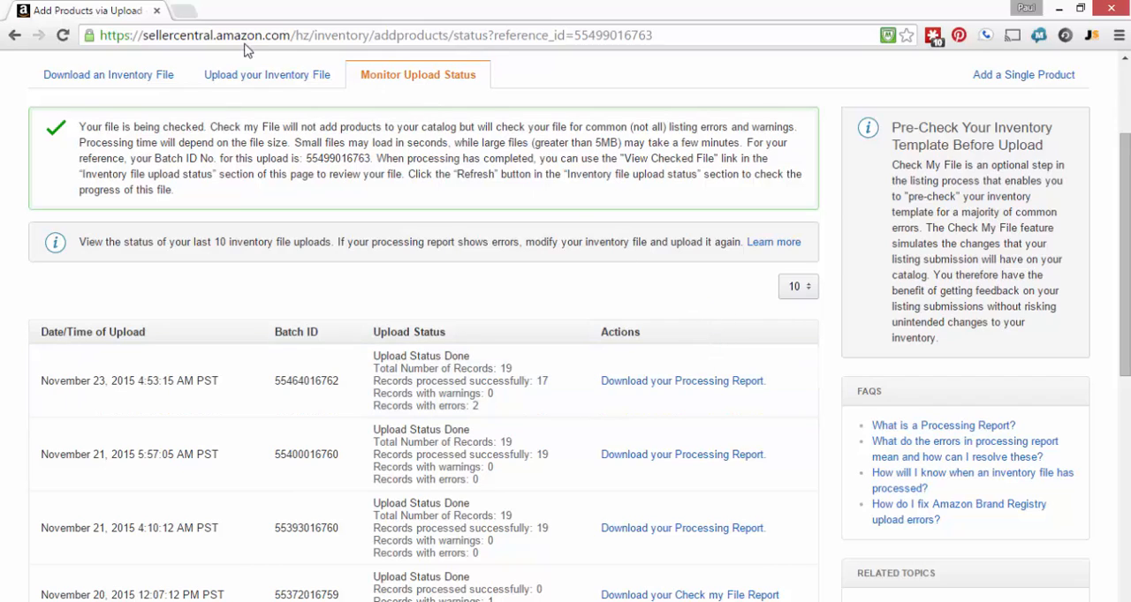
right_click(113, 10)
key("Escape")
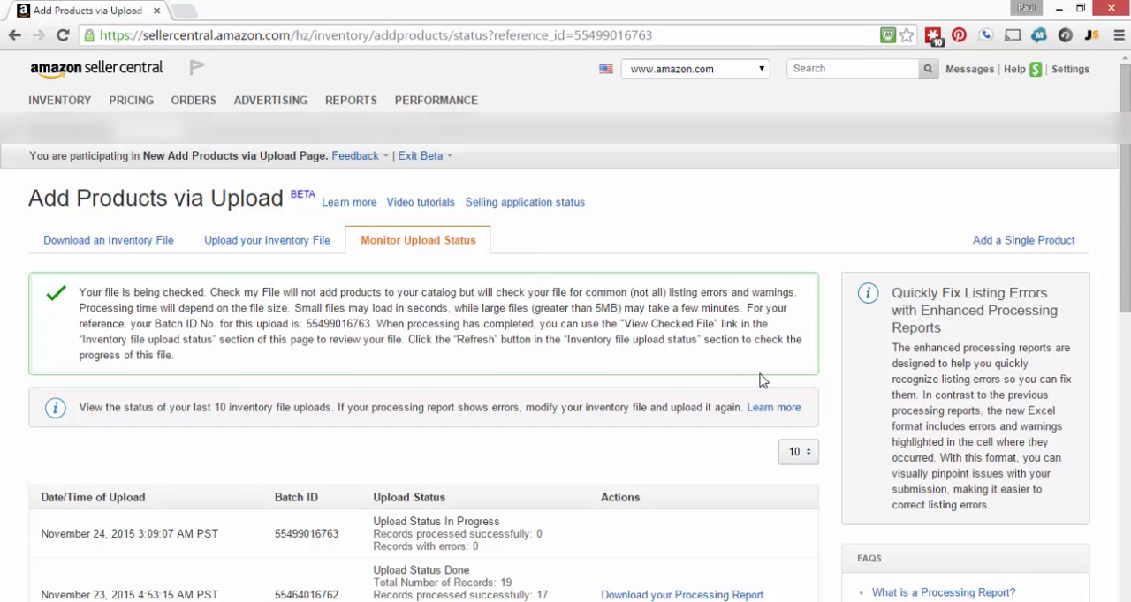
Choose the text document Flat.File.Home-Lite.US 1.1 as the Step 2 upload file and set the processing report format to Excel
left_click(285, 249)
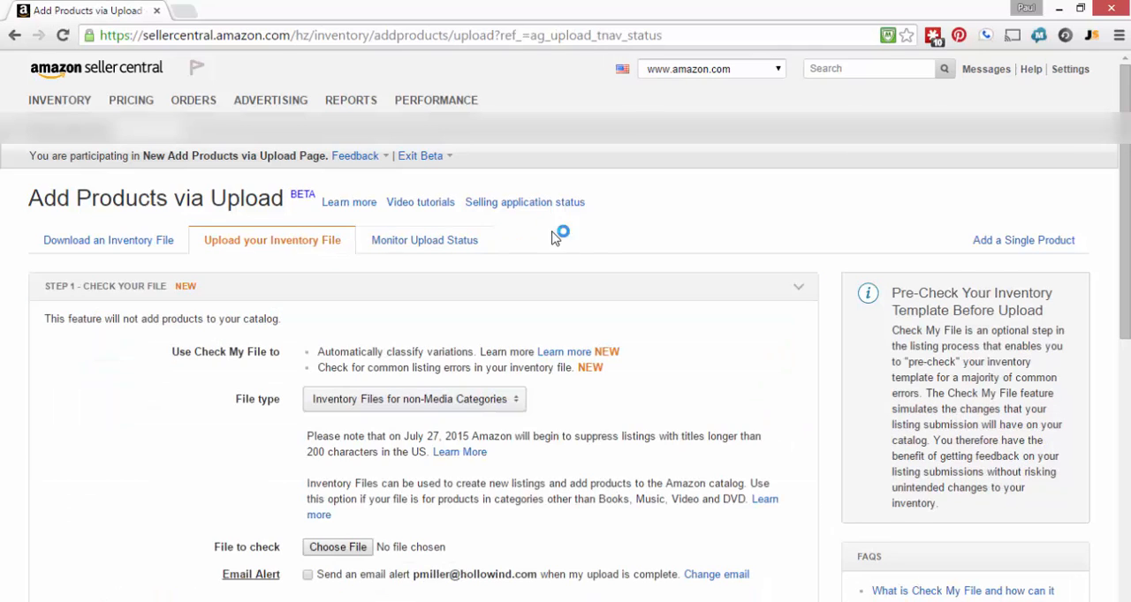
scroll(760, 330, "down", 2)
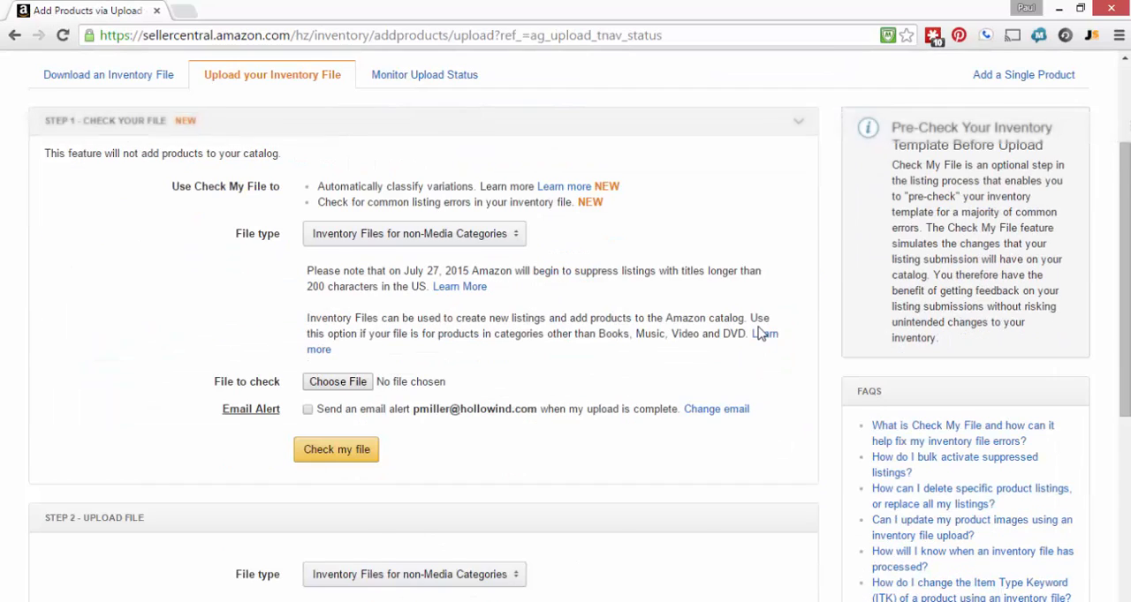
scroll(760, 331, "down", 3)
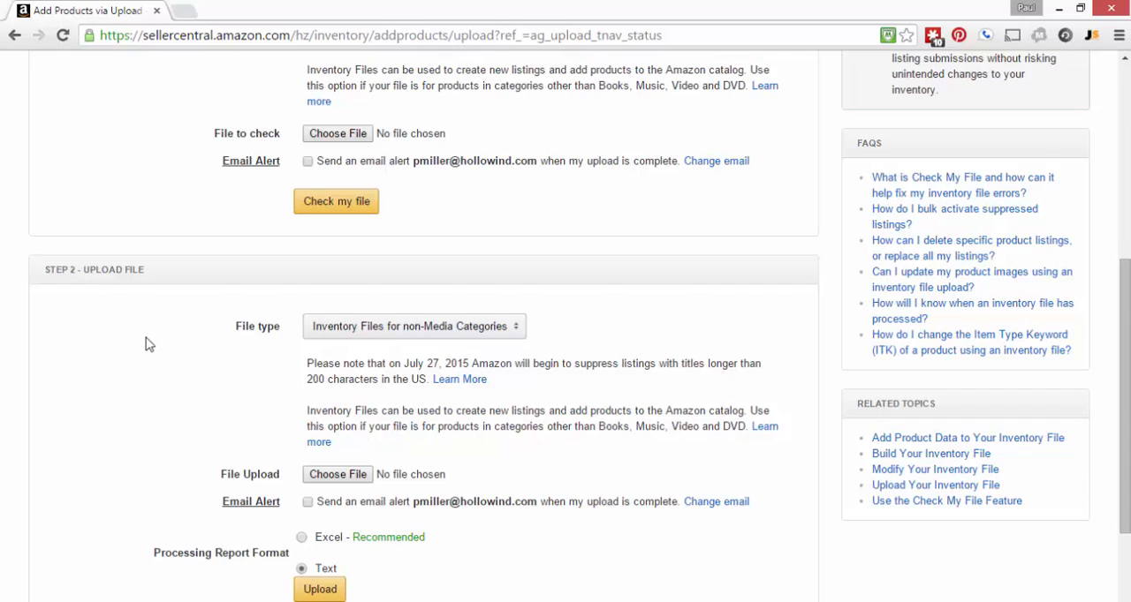
left_click(354, 482)
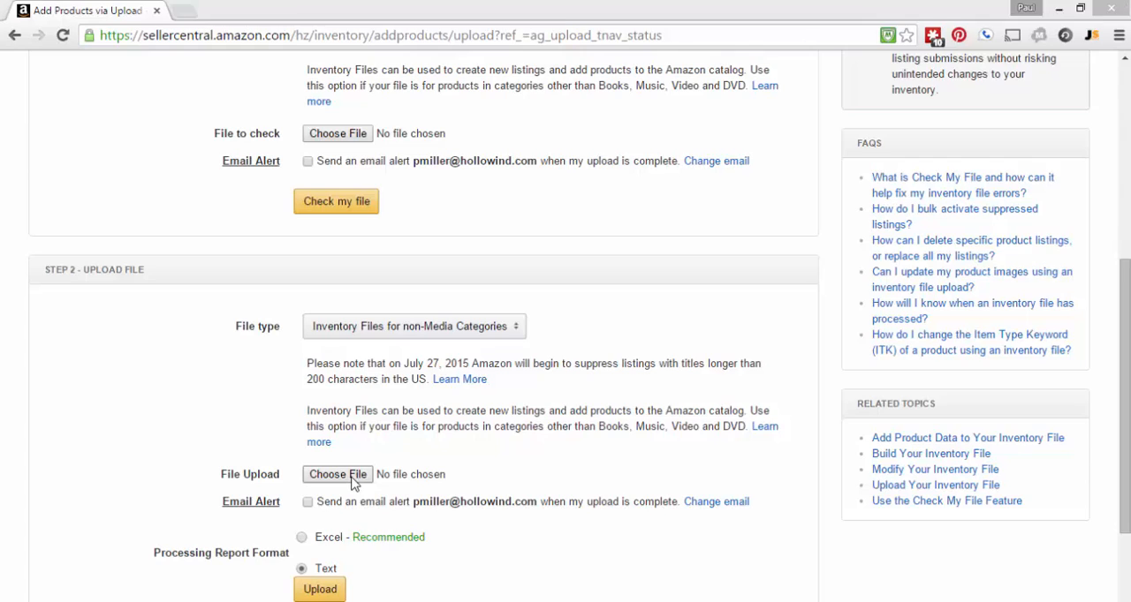
left_click(251, 122)
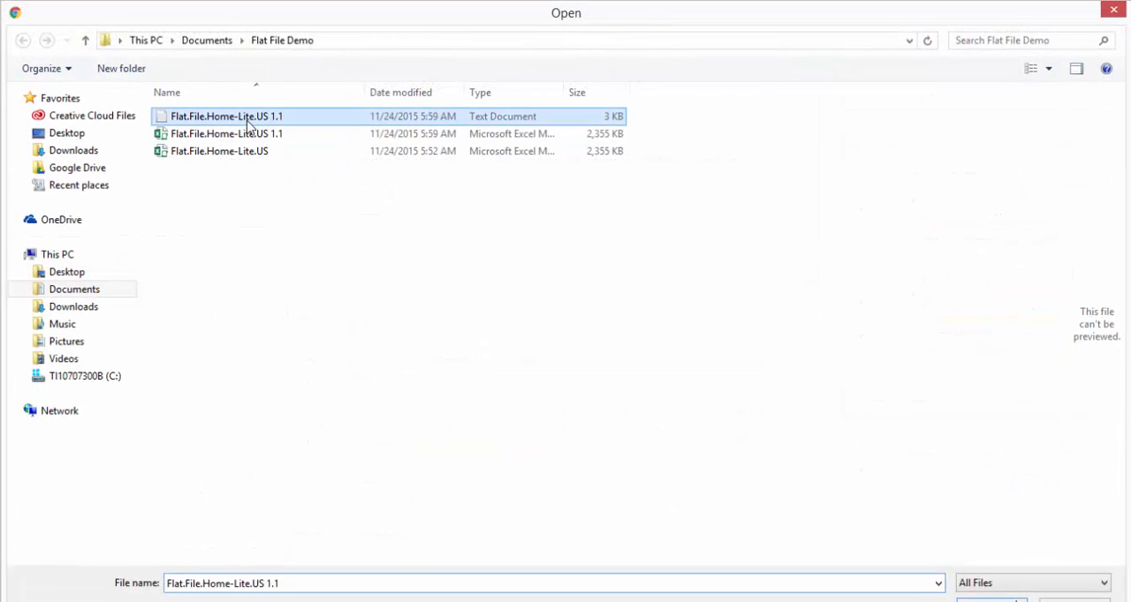
left_click(987, 600)
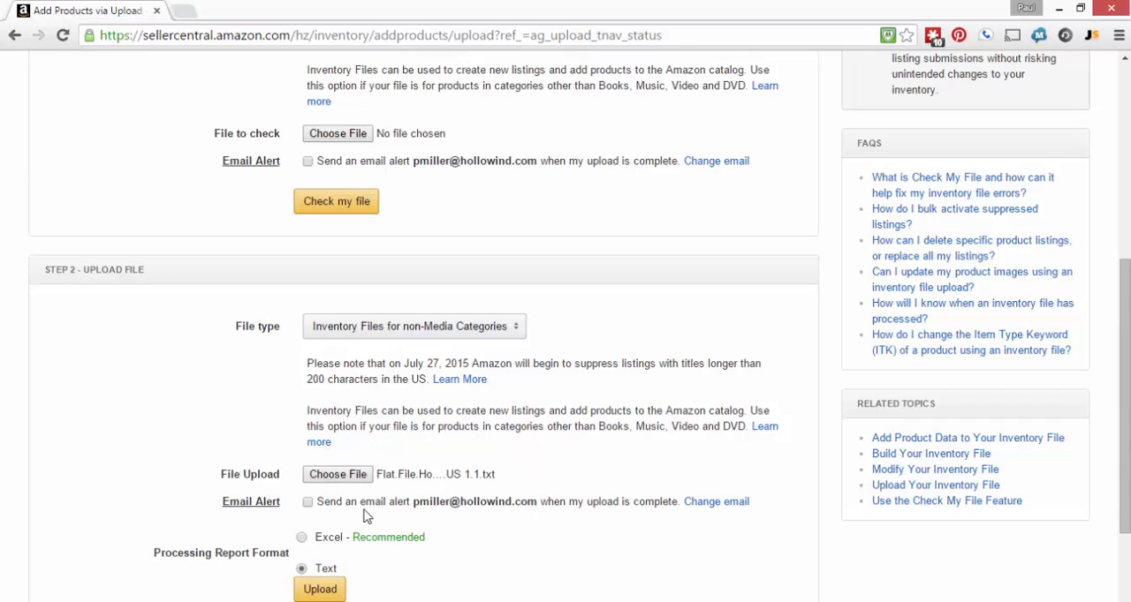
left_click(302, 538)
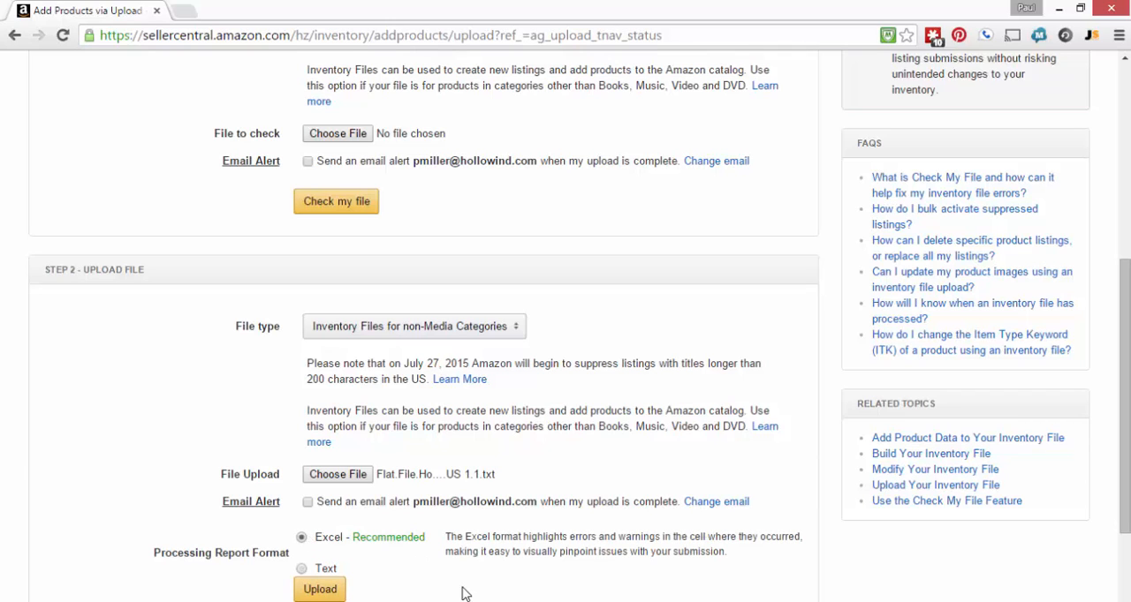
Review the Step 2 upload settings and open the upload status list to see the checked file's results
scroll(465, 594, "down", 1)
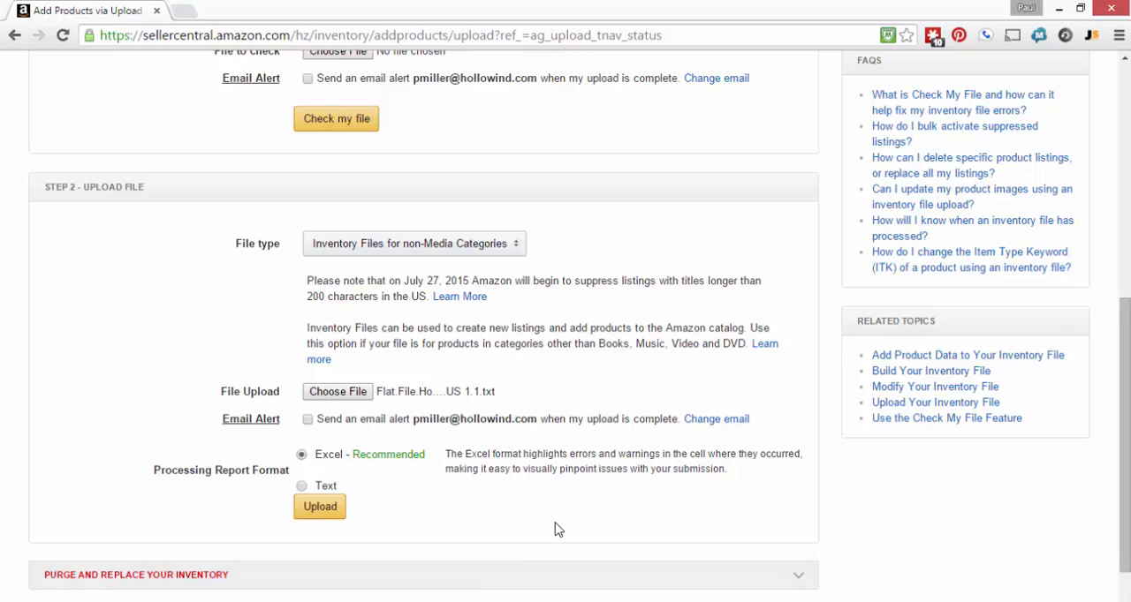
scroll(556, 527, "up", 6)
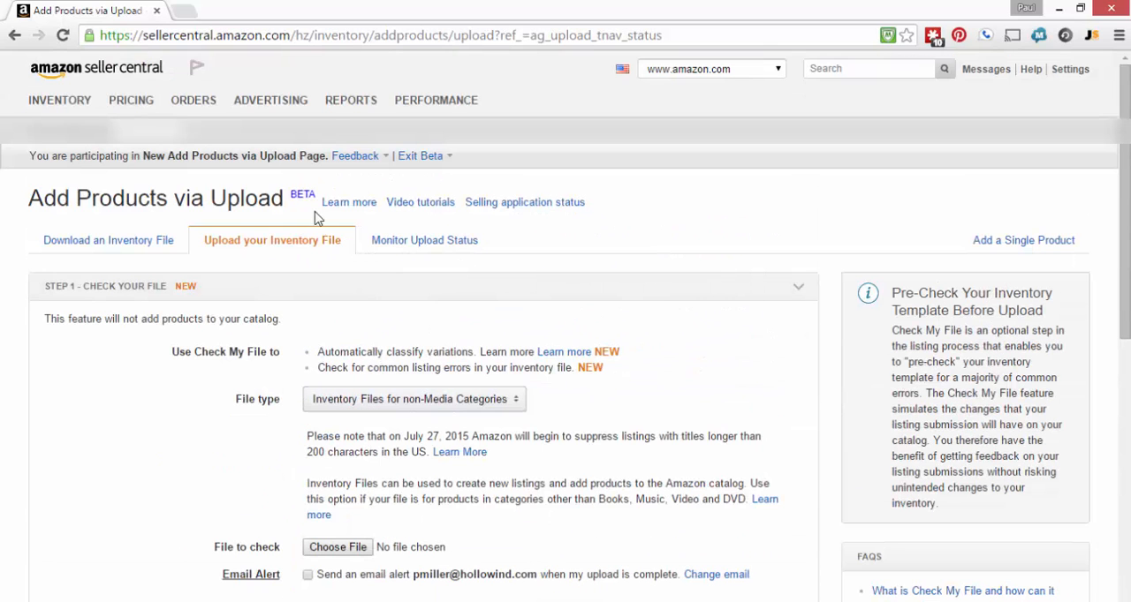
left_click(415, 248)
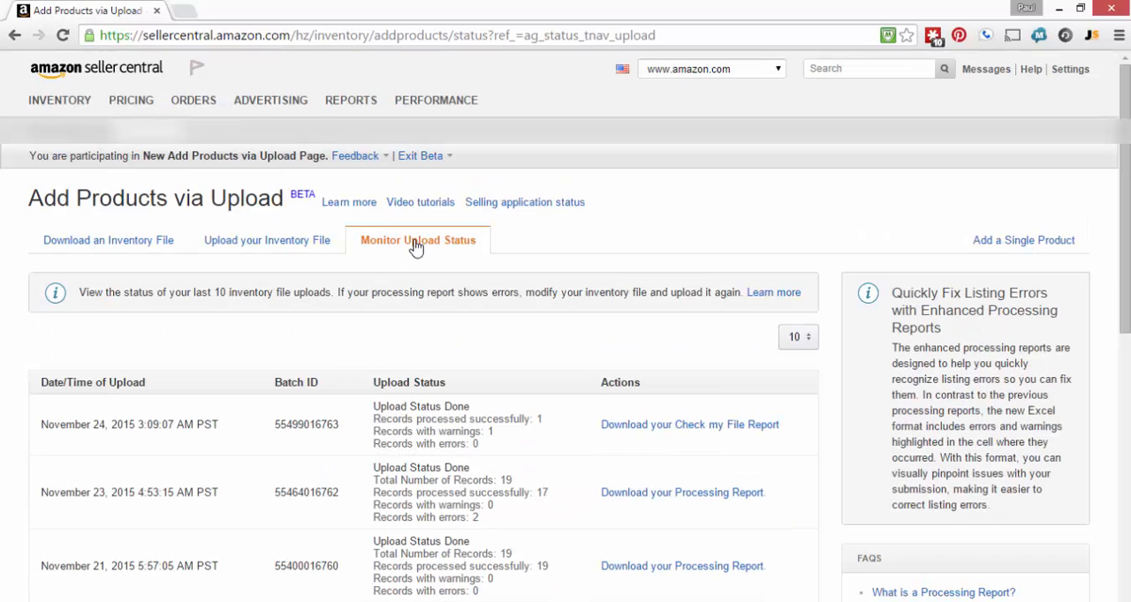